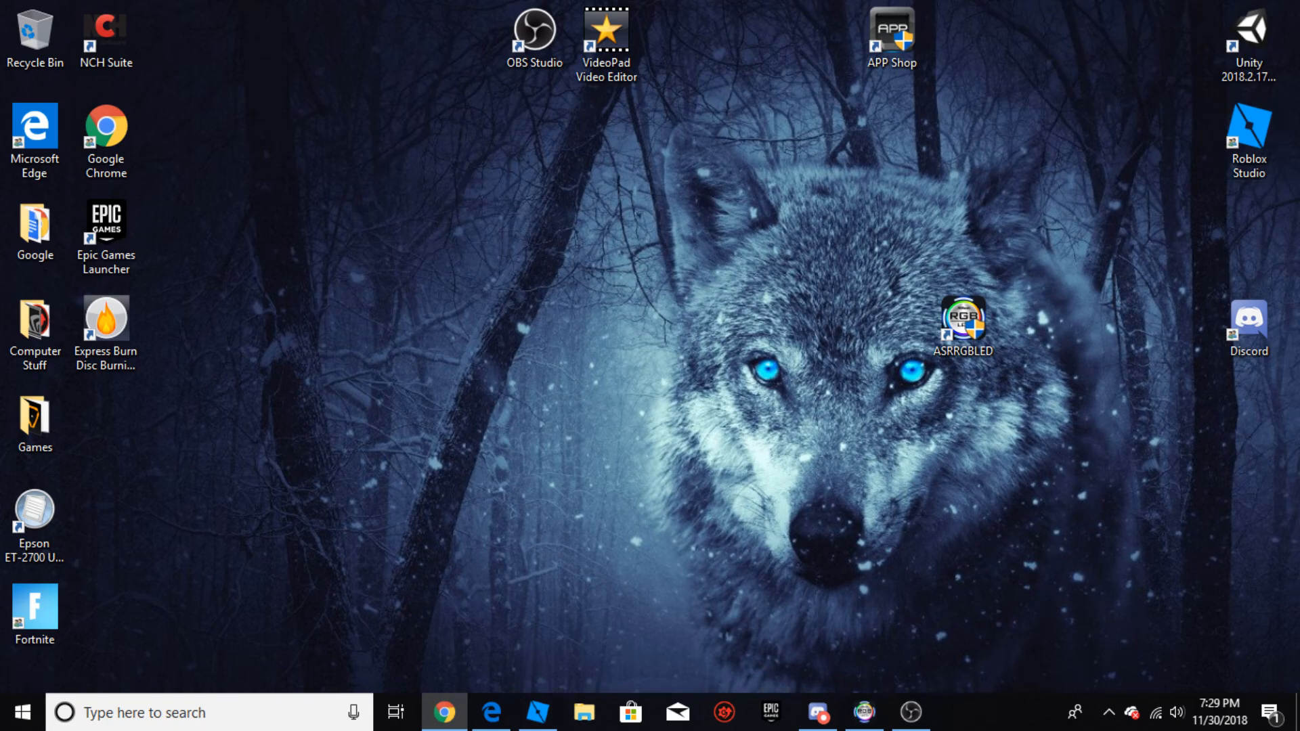
# Step: Bring the browser window onto this screen and search the web for "OBS" in a new tab
pyautogui.moveTo(1299, 304); pyautogui.dragTo(468, 3)
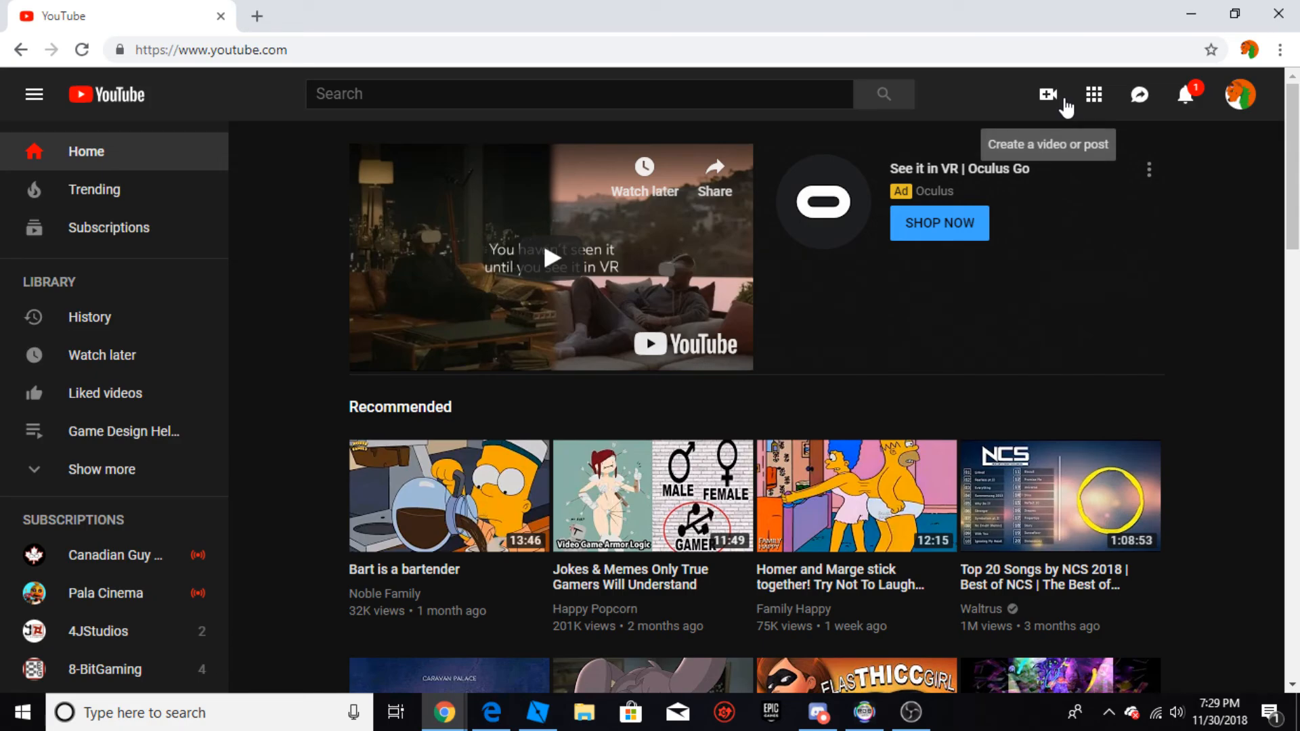
pyautogui.click(257, 15)
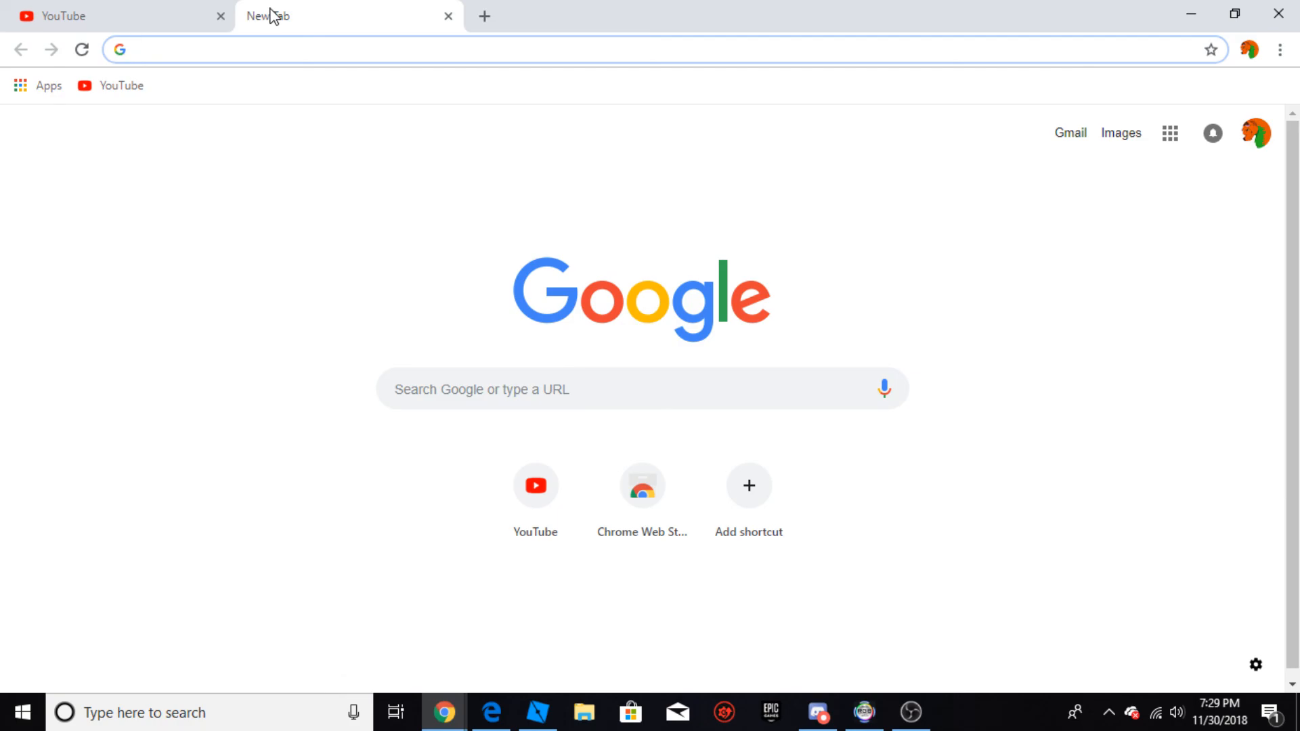
pyautogui.write('OBS.co')
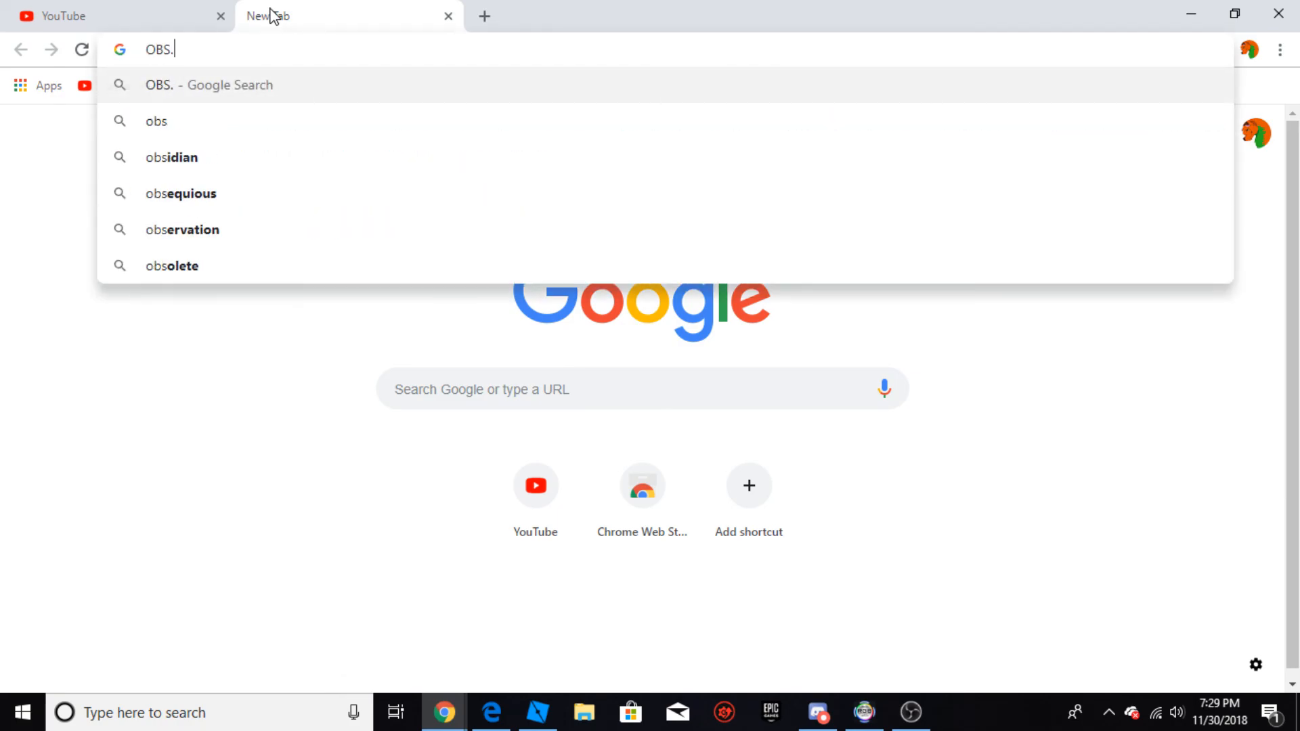
pyautogui.press('BackSpace')
pyautogui.press('BackSpace')
pyautogui.press('BackSpace')
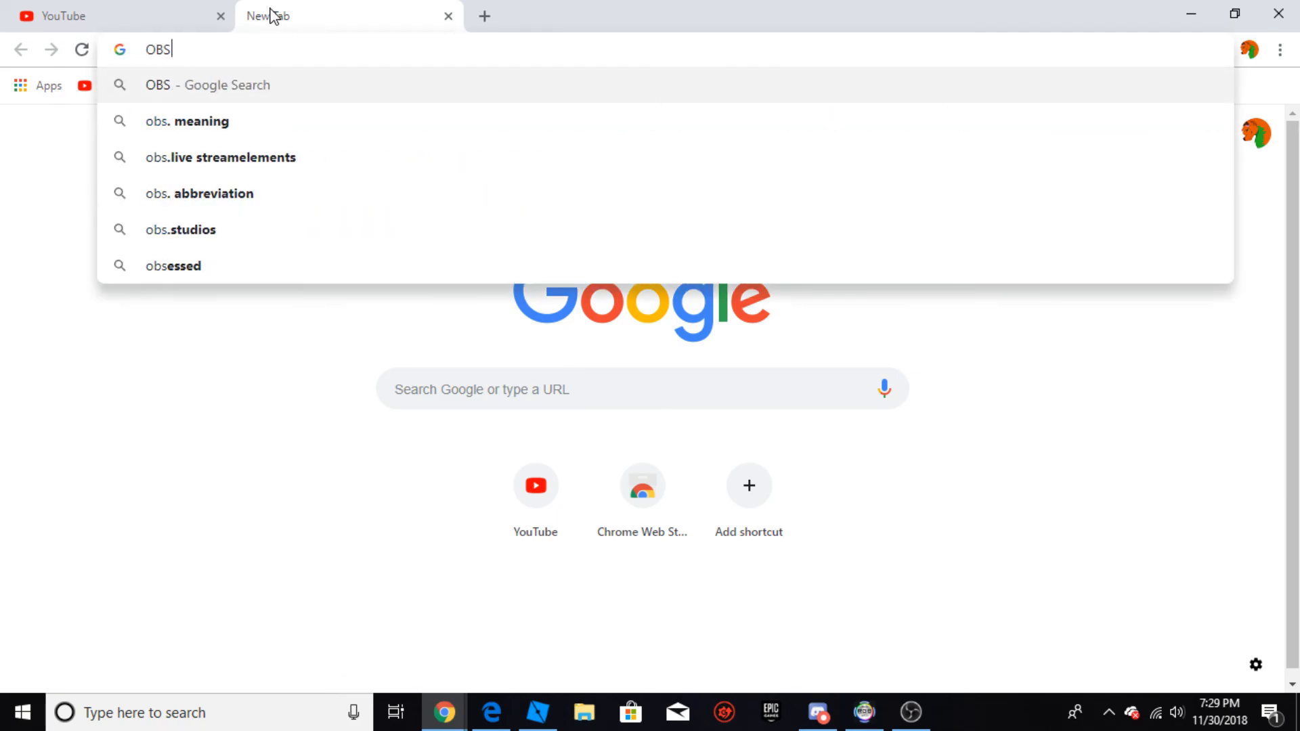
pyautogui.press('Return')
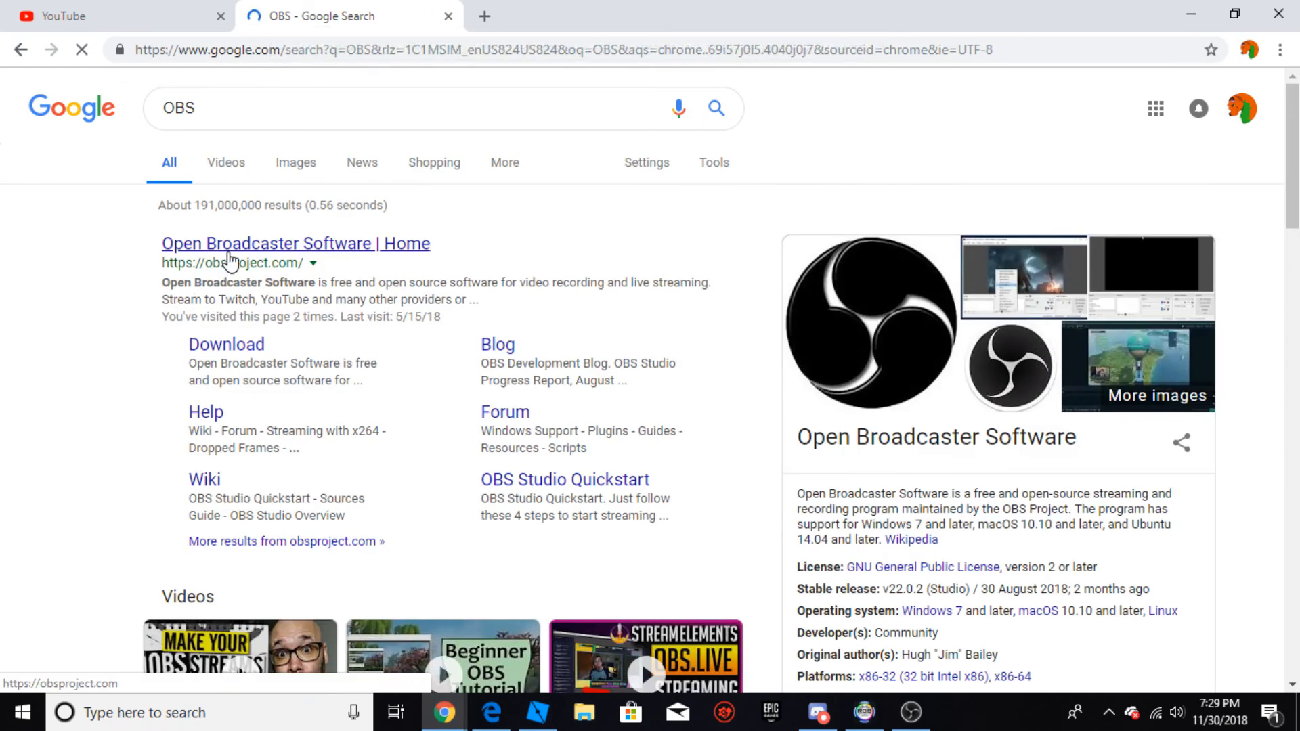
# Step: Open the Open Broadcaster Software home page from the search results and look over the OBS Studio page
pyautogui.click(233, 250)
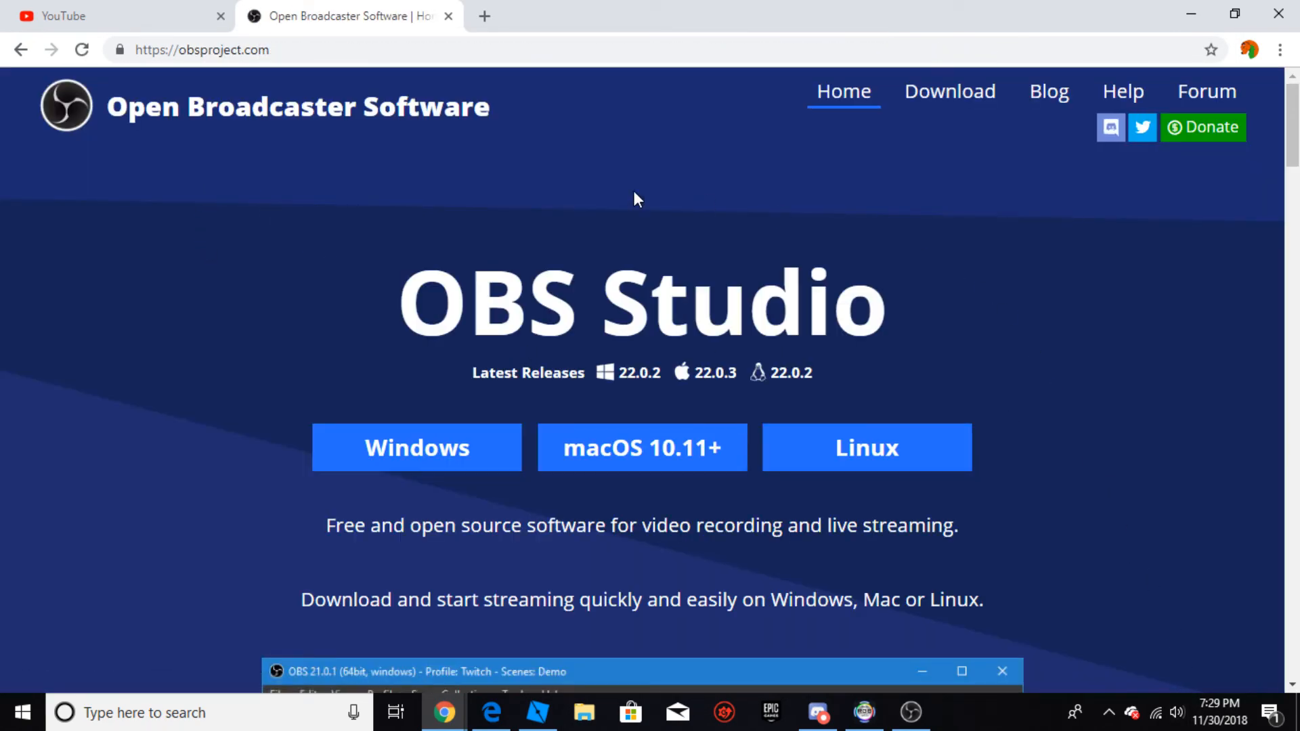
pyautogui.scroll(-14, 277, 338)
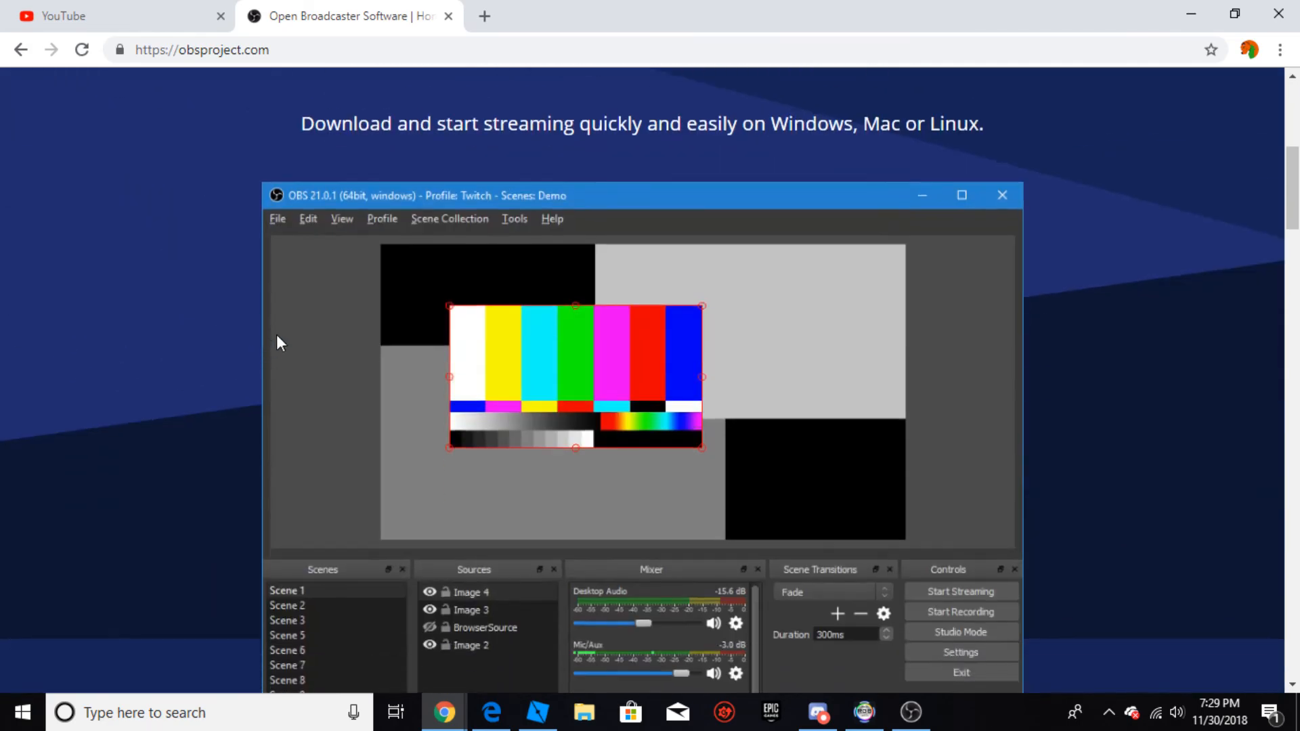
pyautogui.scroll(5, 286, 364)
pyautogui.scroll(2, 287, 341)
pyautogui.scroll(6, 280, 356)
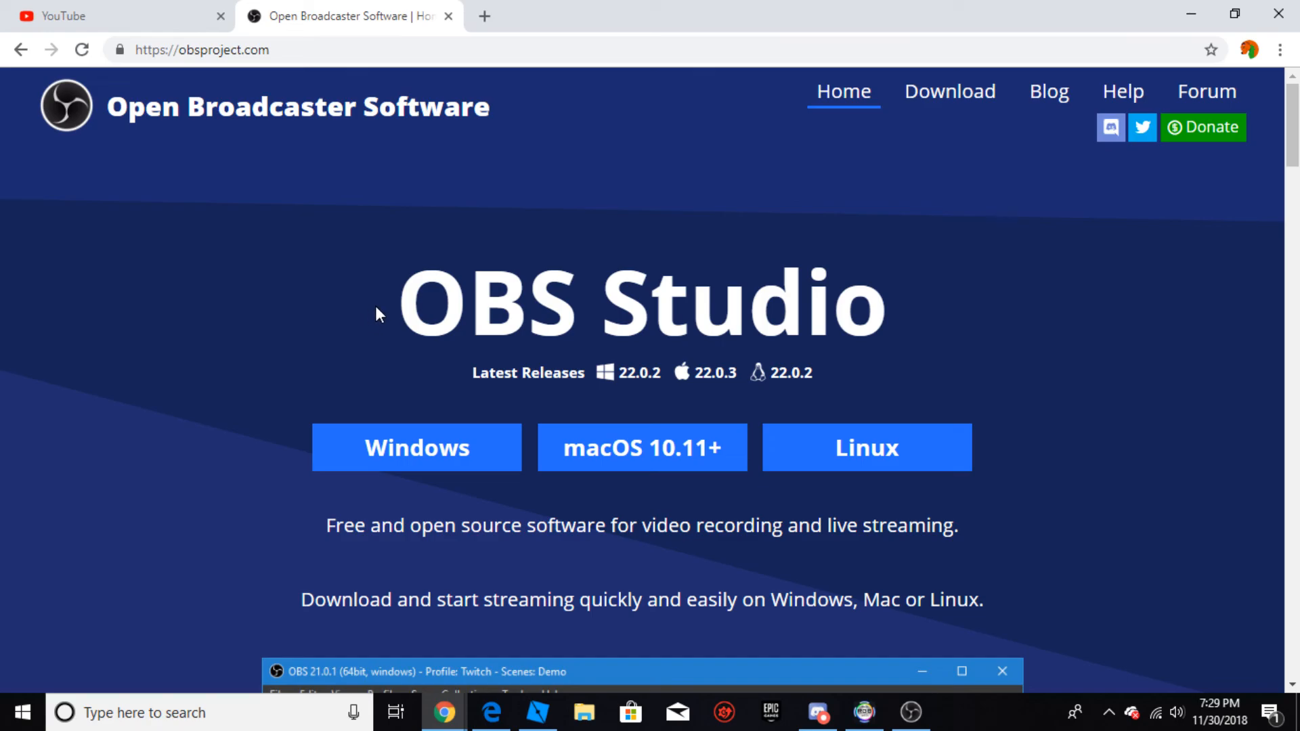
# Step: Return to the YouTube page and briefly bring the OBS main window over it before moving it away again
pyautogui.click(94, 14)
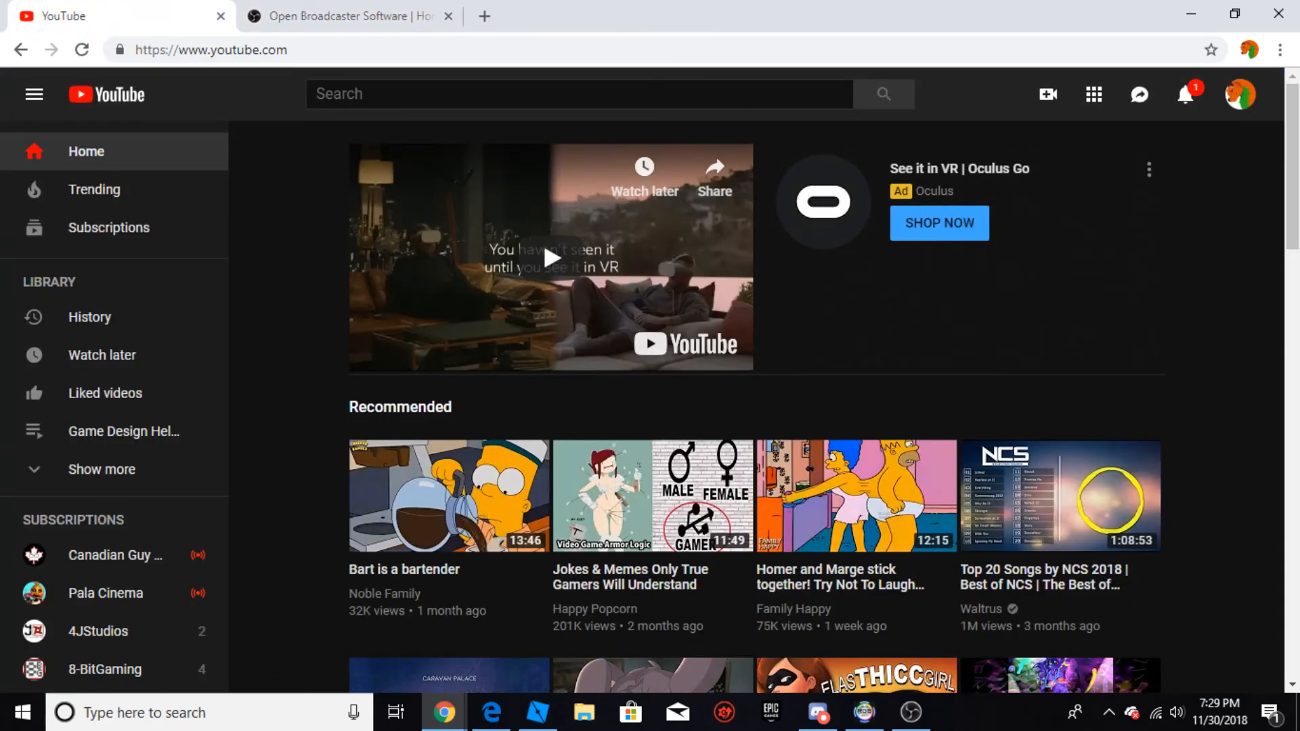
pyautogui.click(911, 712)
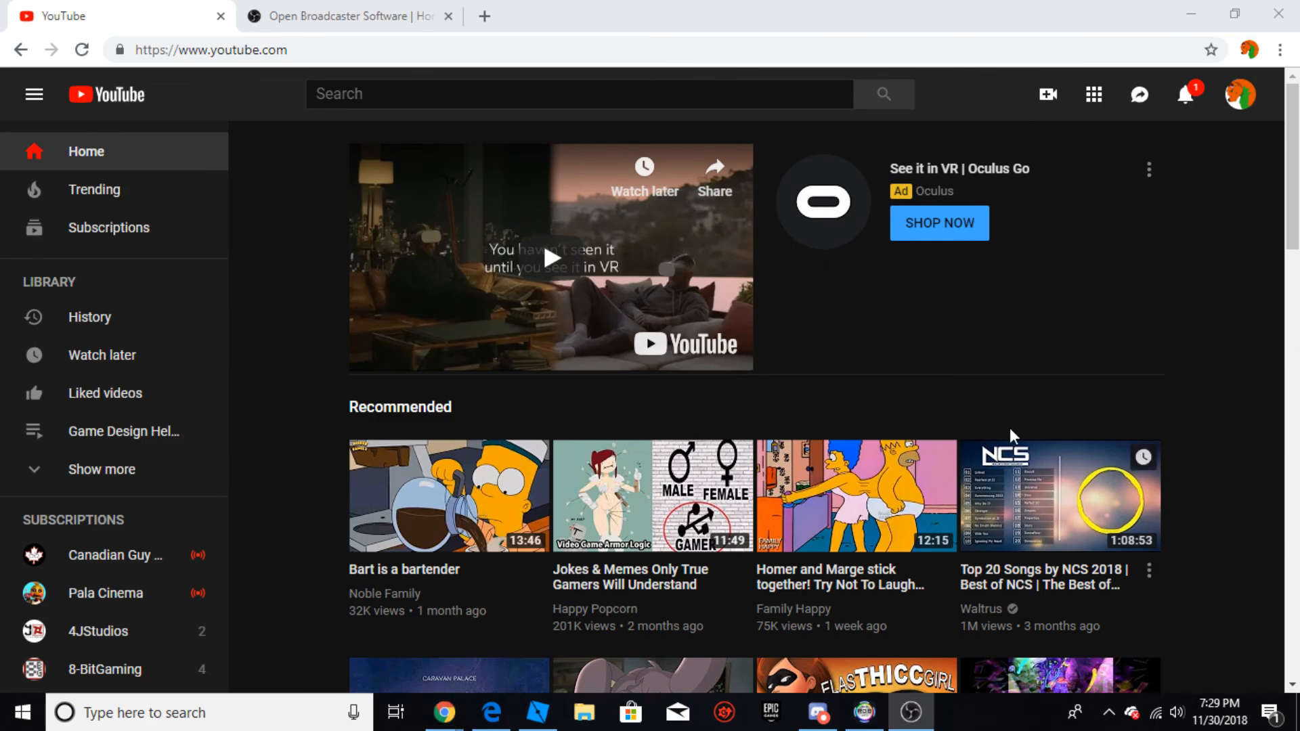
pyautogui.click(1075, 389)
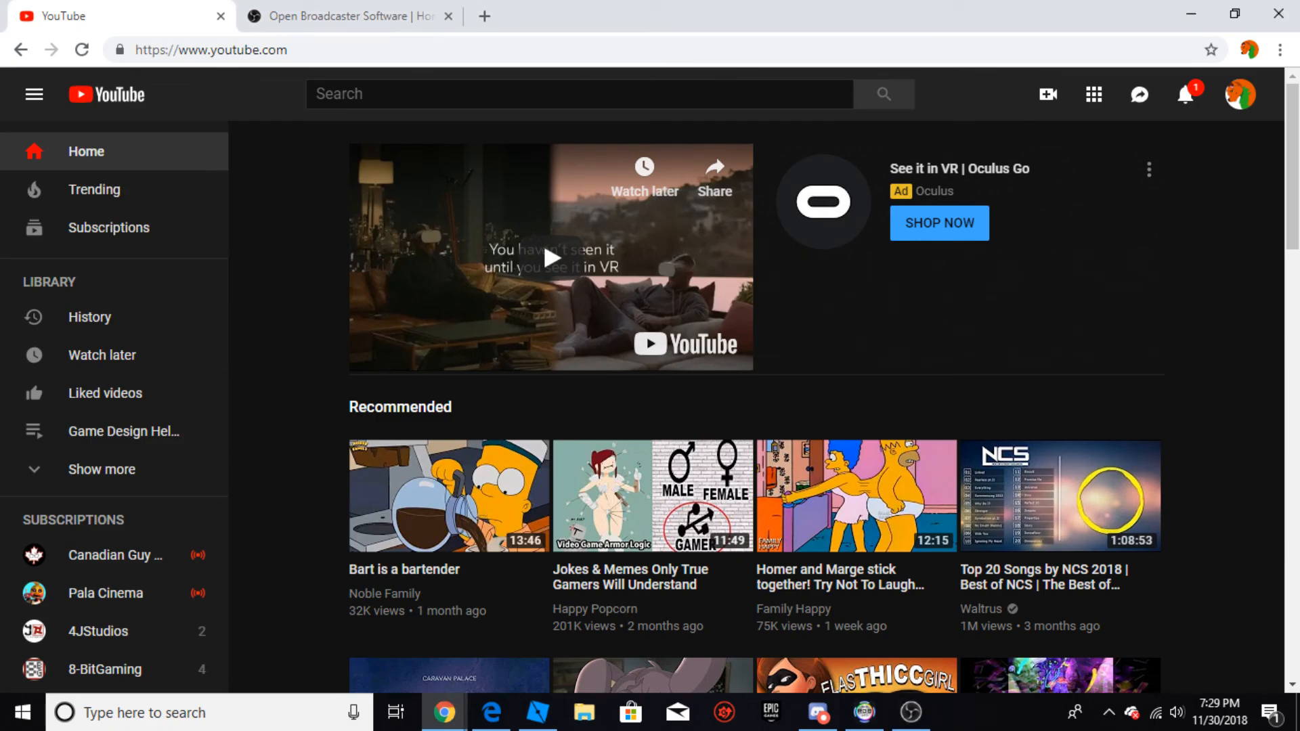
pyautogui.moveTo(1299, 403); pyautogui.dragTo(705, 92)
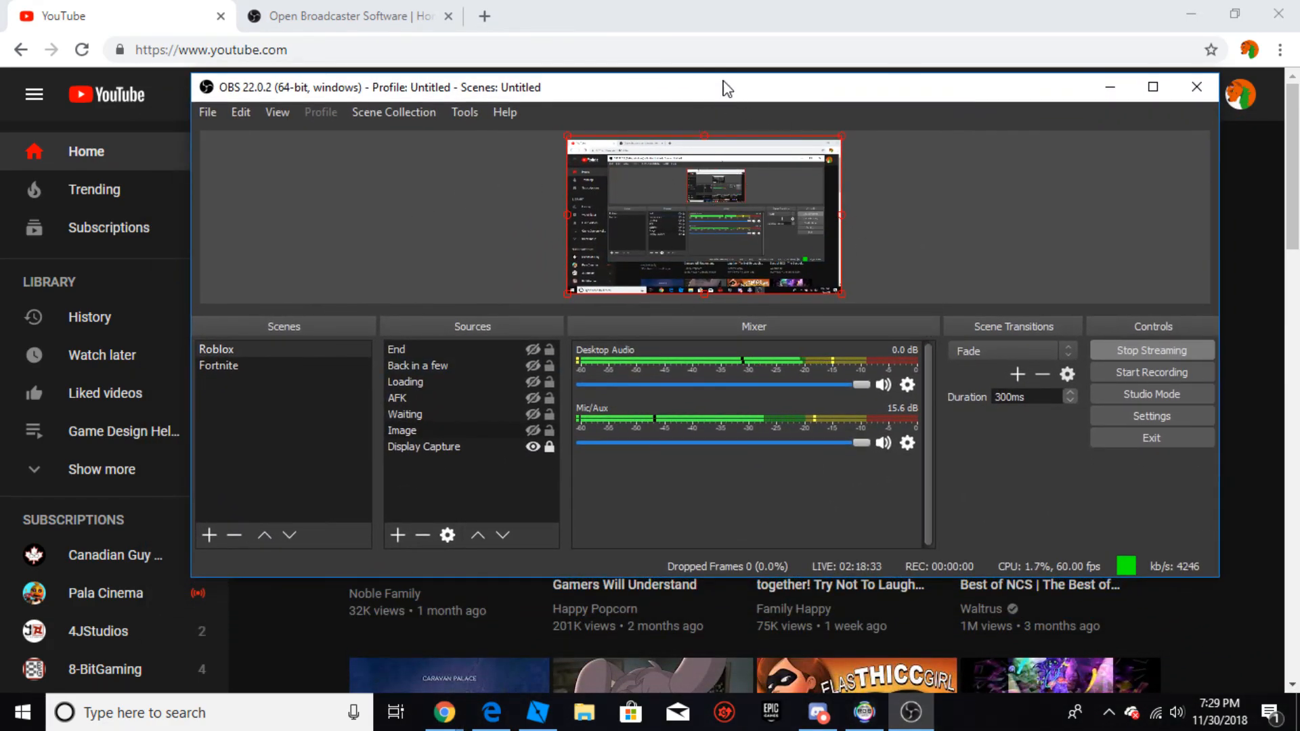
pyautogui.moveTo(754, 87); pyautogui.dragTo(1299, 126)
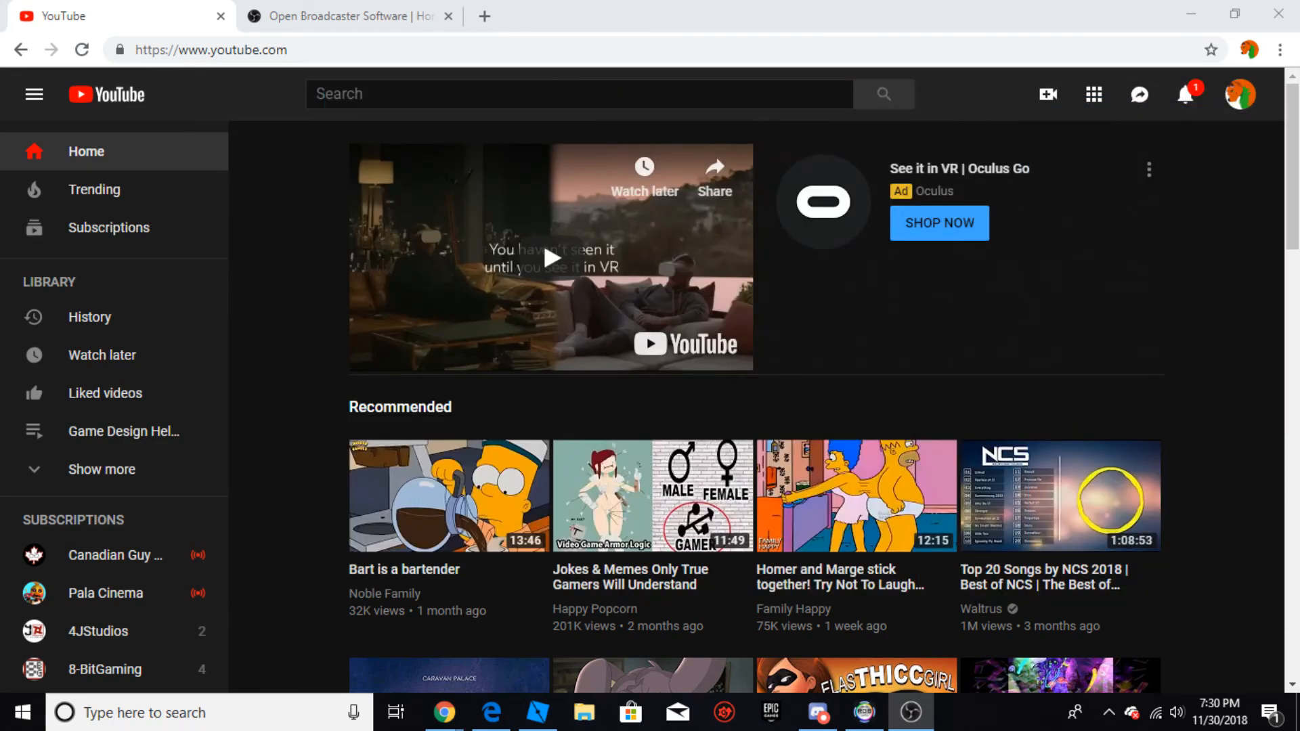
pyautogui.hotkey('alt', 'Tab')
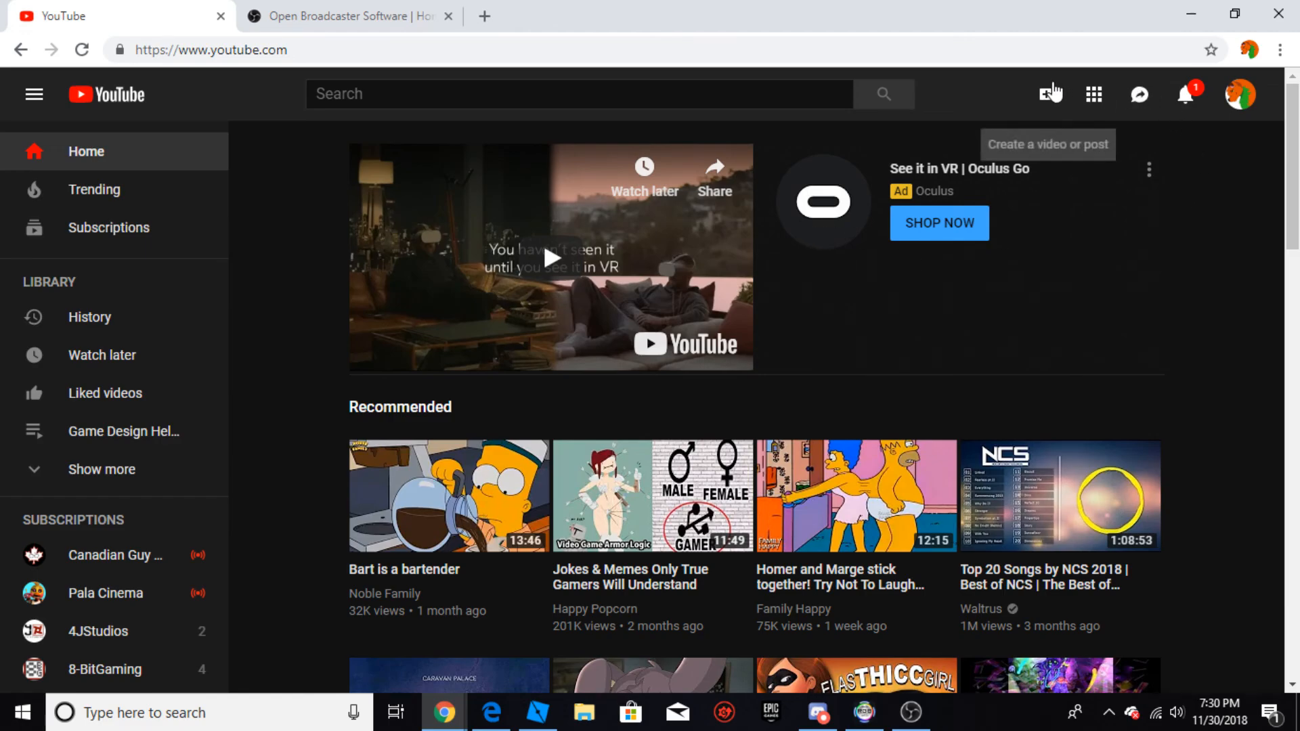
# Step: Start going live on YouTube and exit the webcam setup to reach the live dashboard
pyautogui.click(1051, 93)
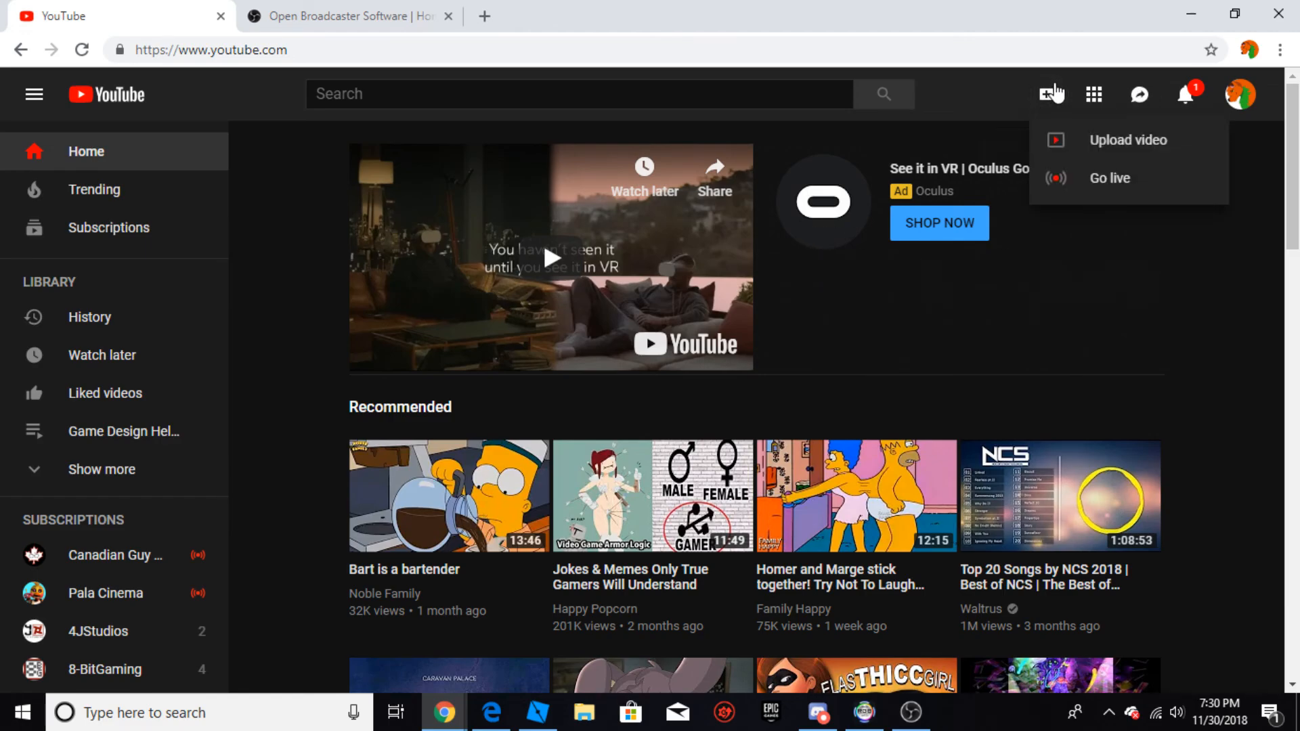
pyautogui.click(1179, 190)
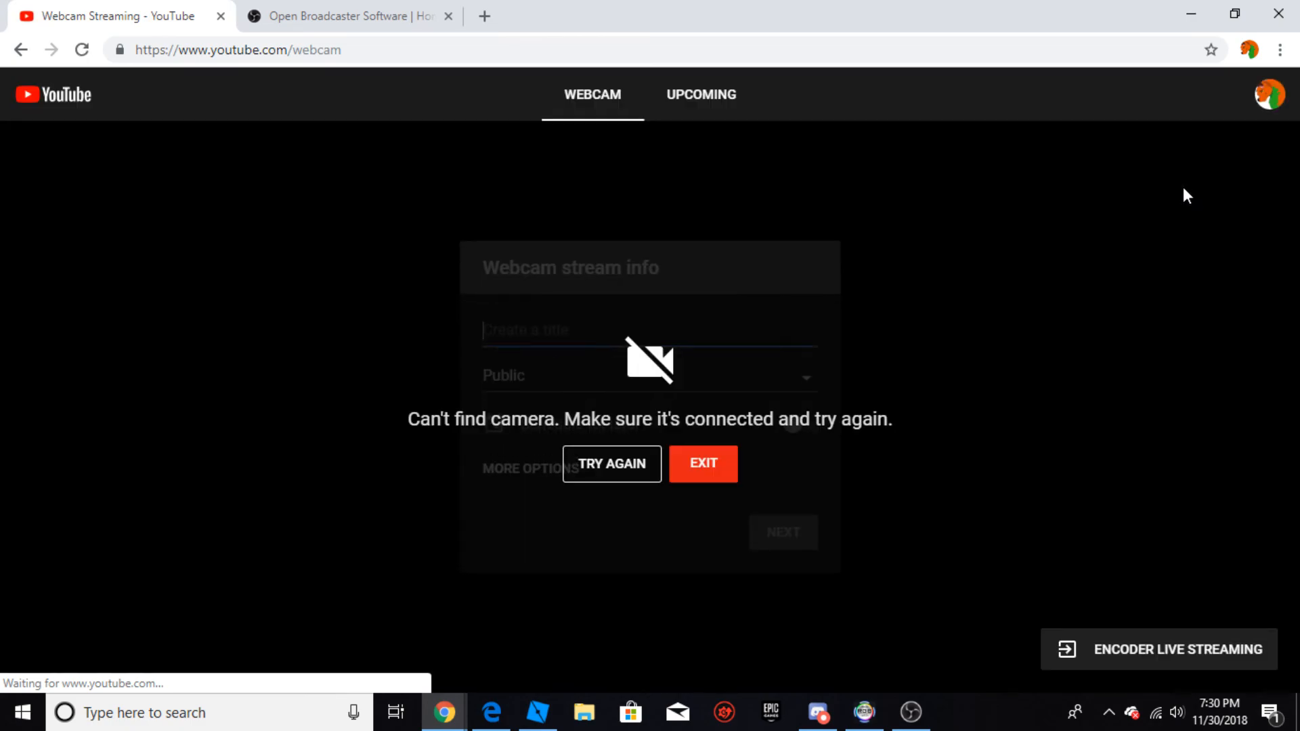
pyautogui.click(730, 463)
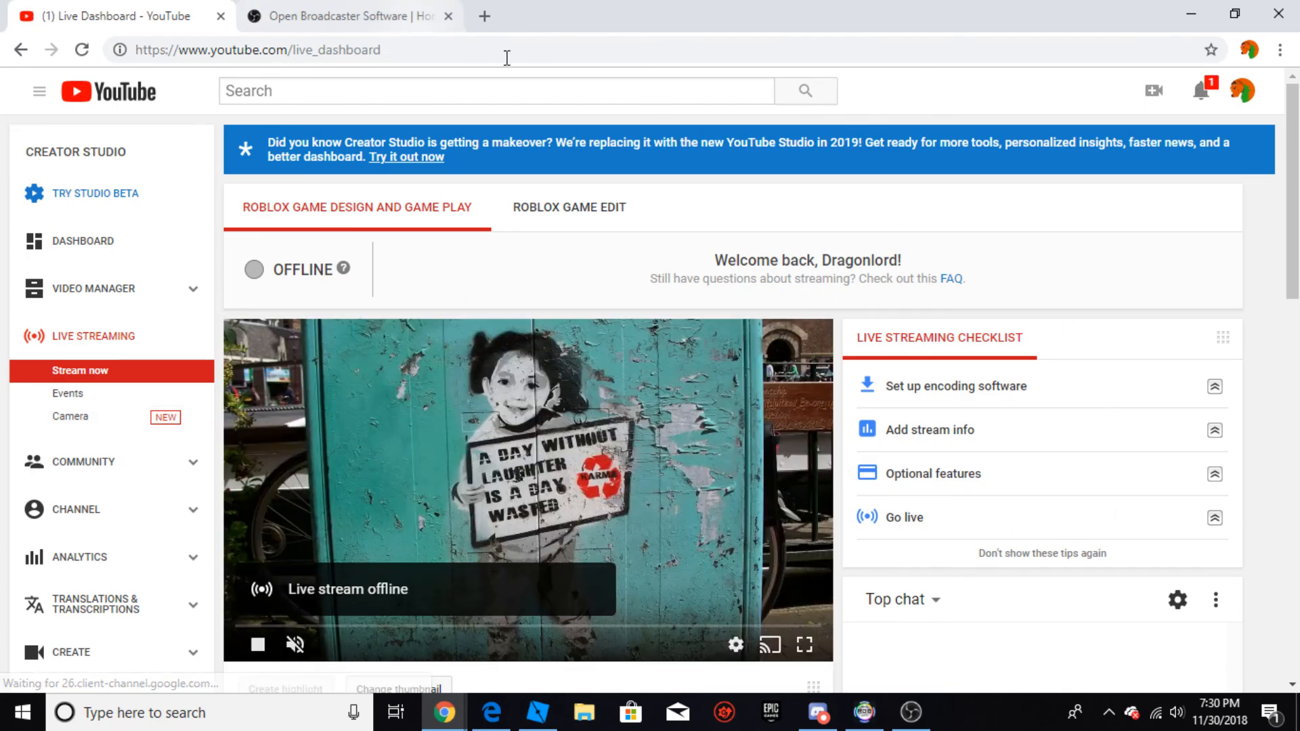
pyautogui.scroll(-2, 326, 404)
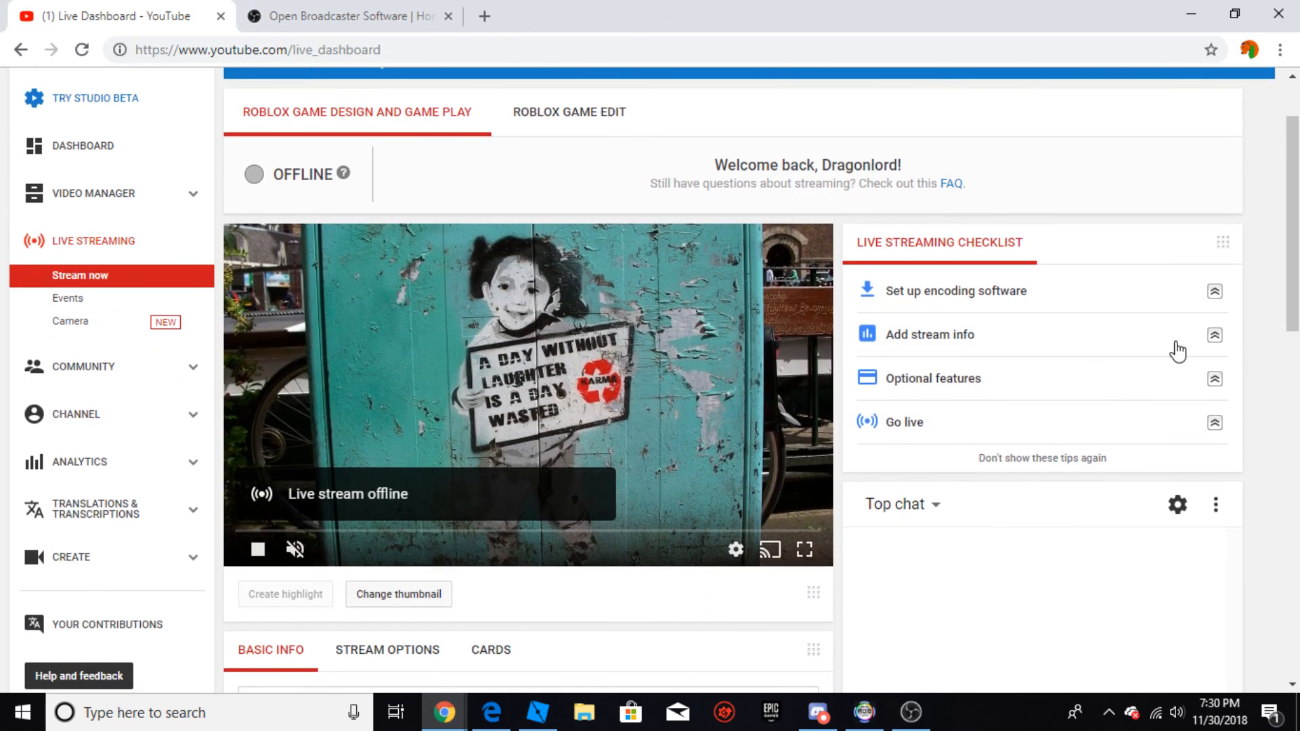
# Step: Open the live streaming events and start a new live event
pyautogui.click(86, 298)
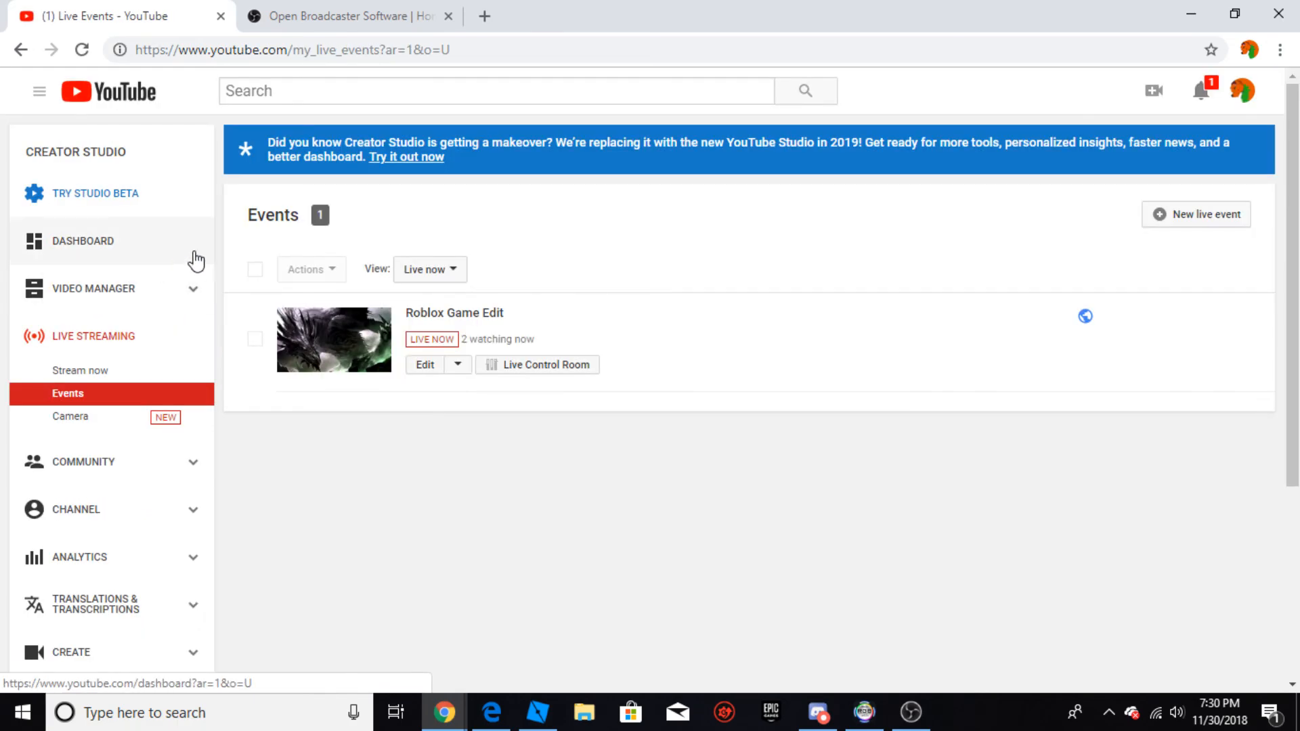
pyautogui.click(1180, 225)
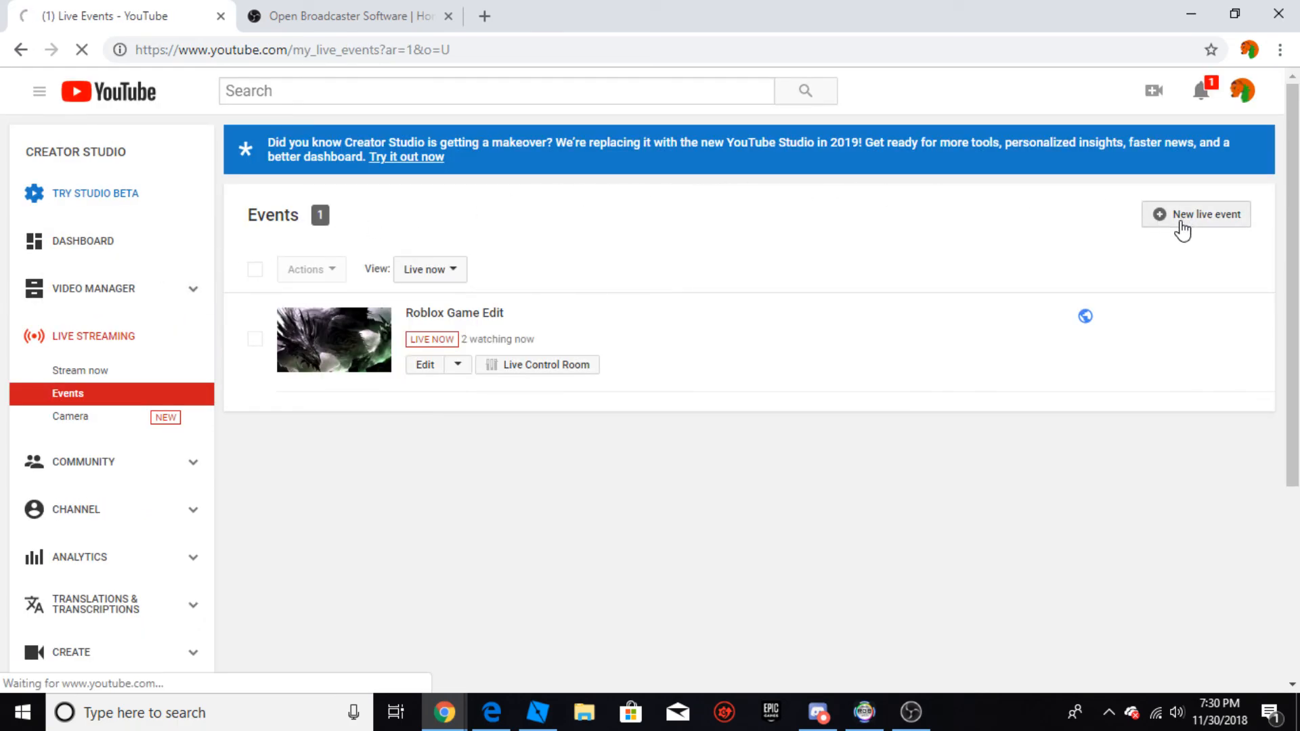
pyautogui.scroll(-2, 400, 309)
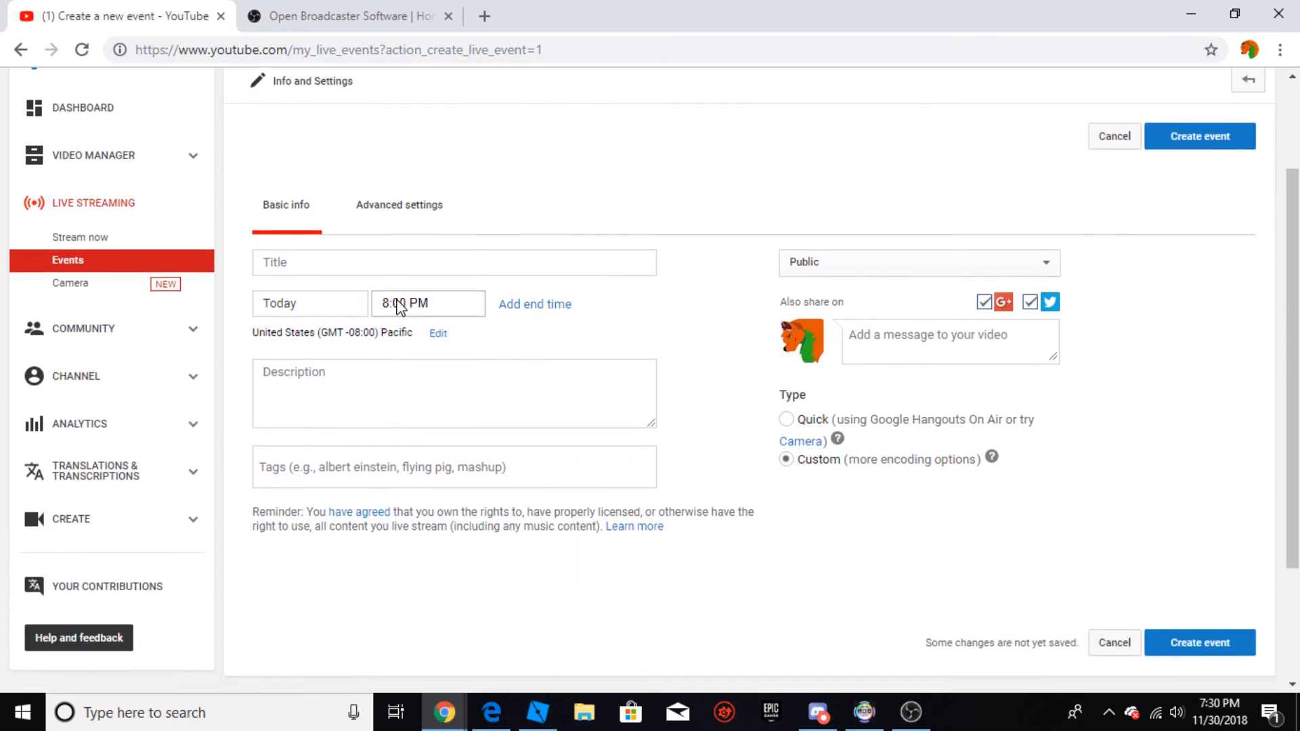
pyautogui.scroll(-1, 400, 309)
# Step: Examine the new event's basic info fields and its advanced settings
pyautogui.click(375, 212)
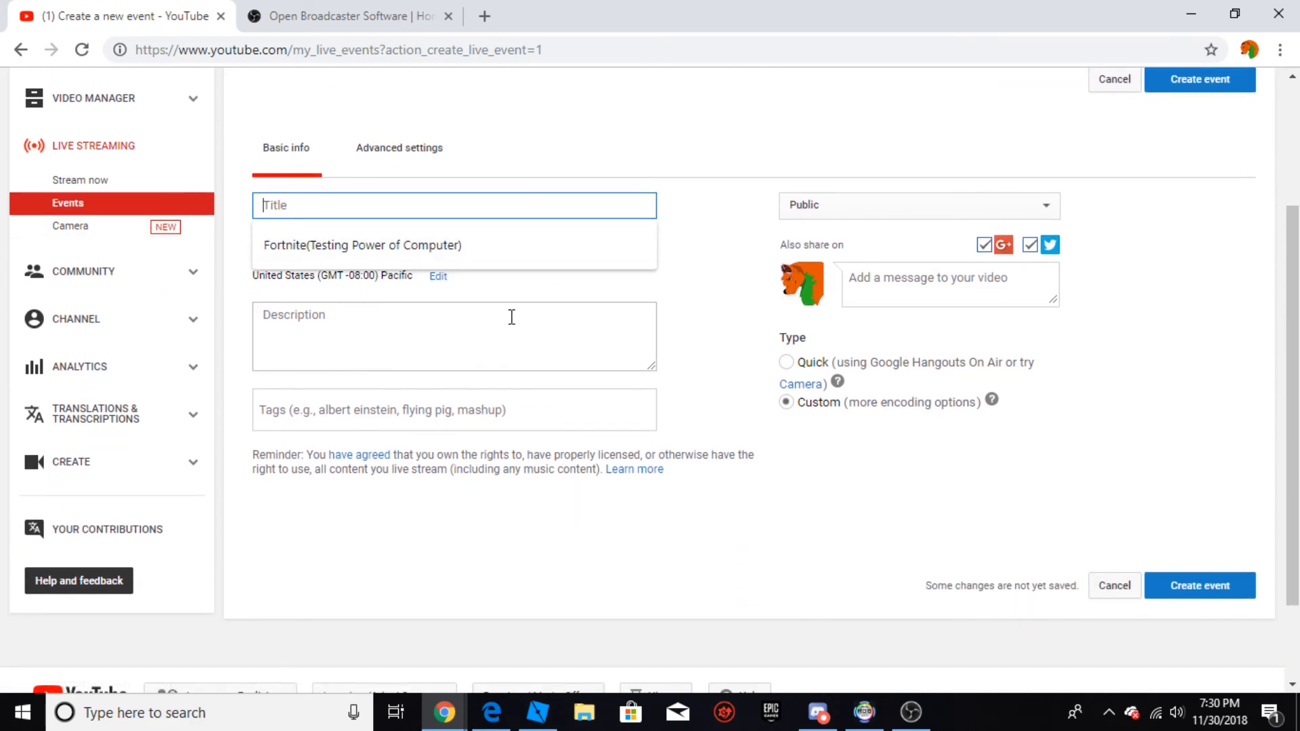
pyautogui.click(528, 290)
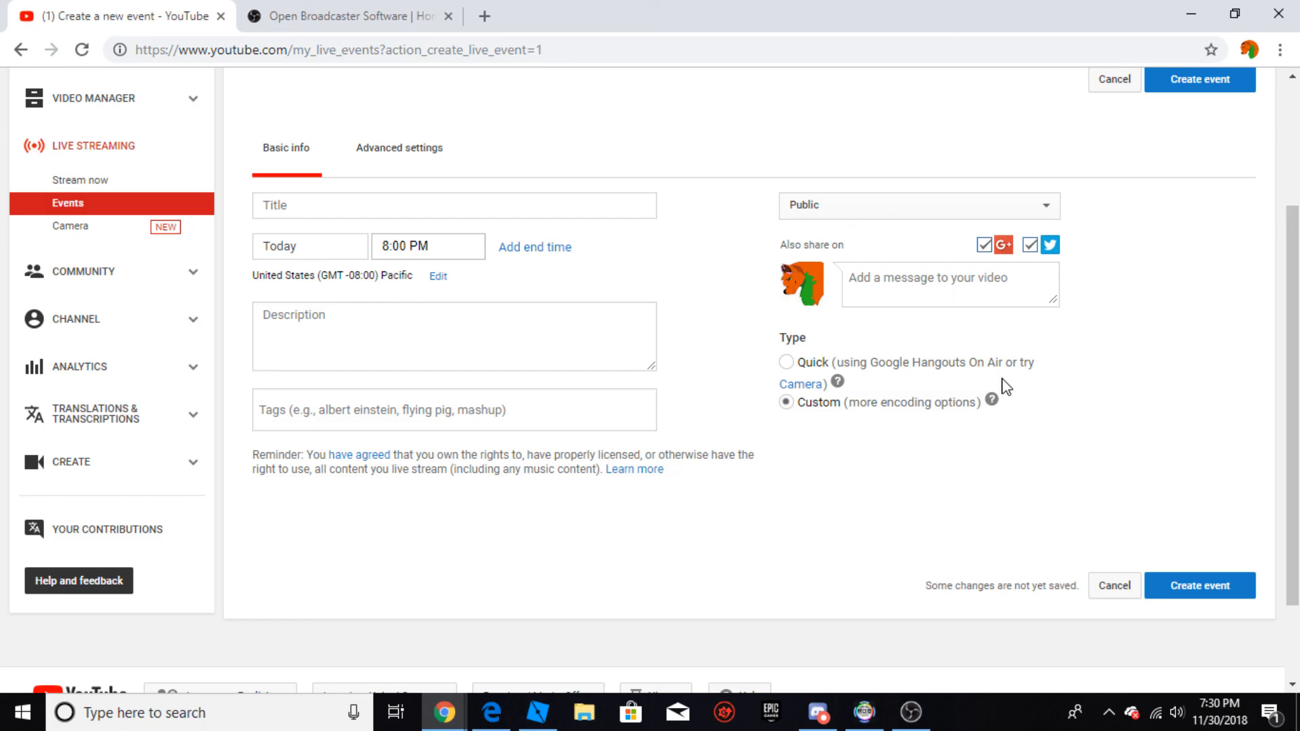
pyautogui.scroll(3, 994, 366)
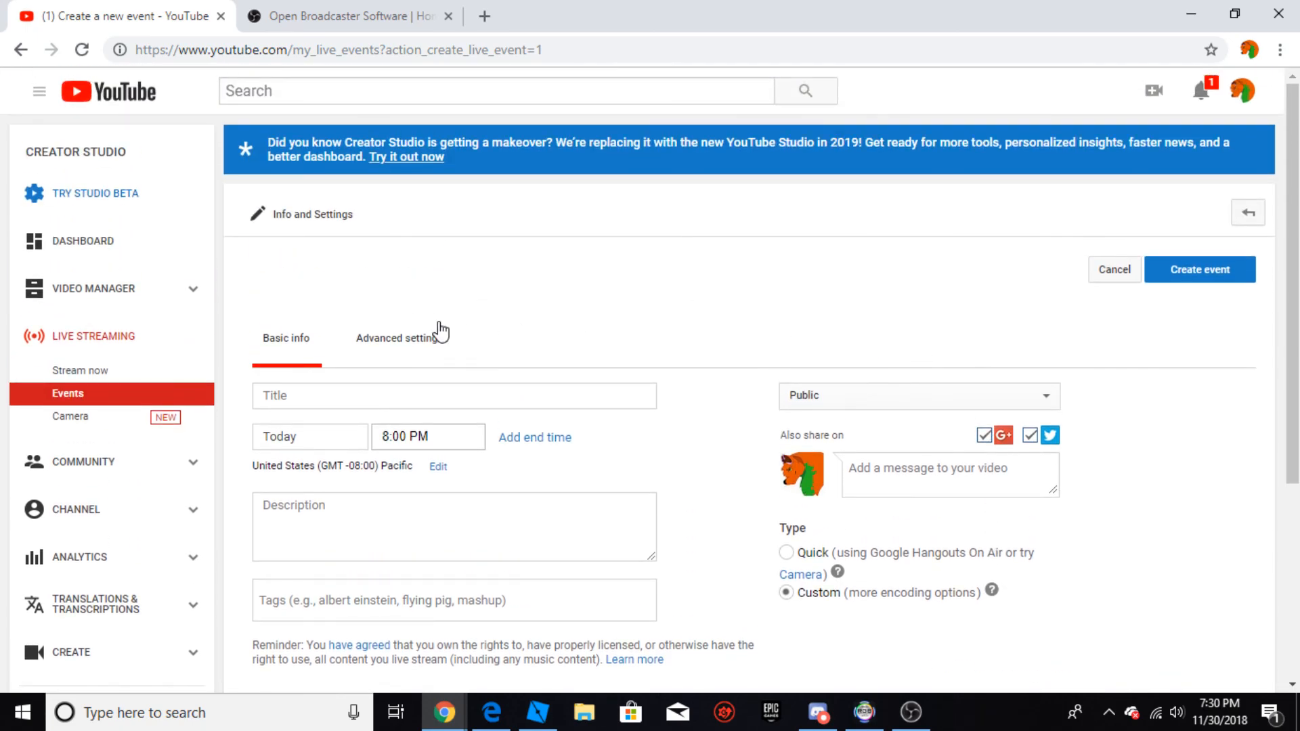
pyautogui.click(405, 335)
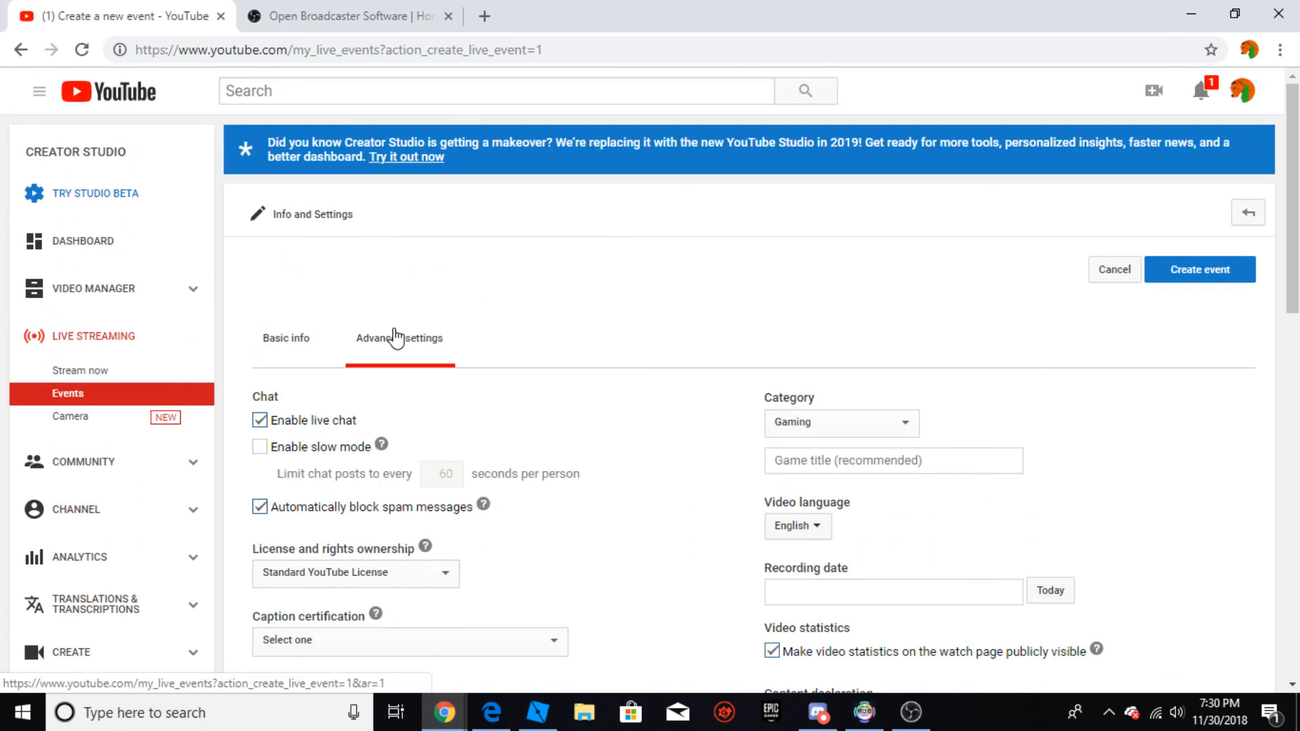
pyautogui.click(313, 344)
pyautogui.scroll(-2, 1054, 278)
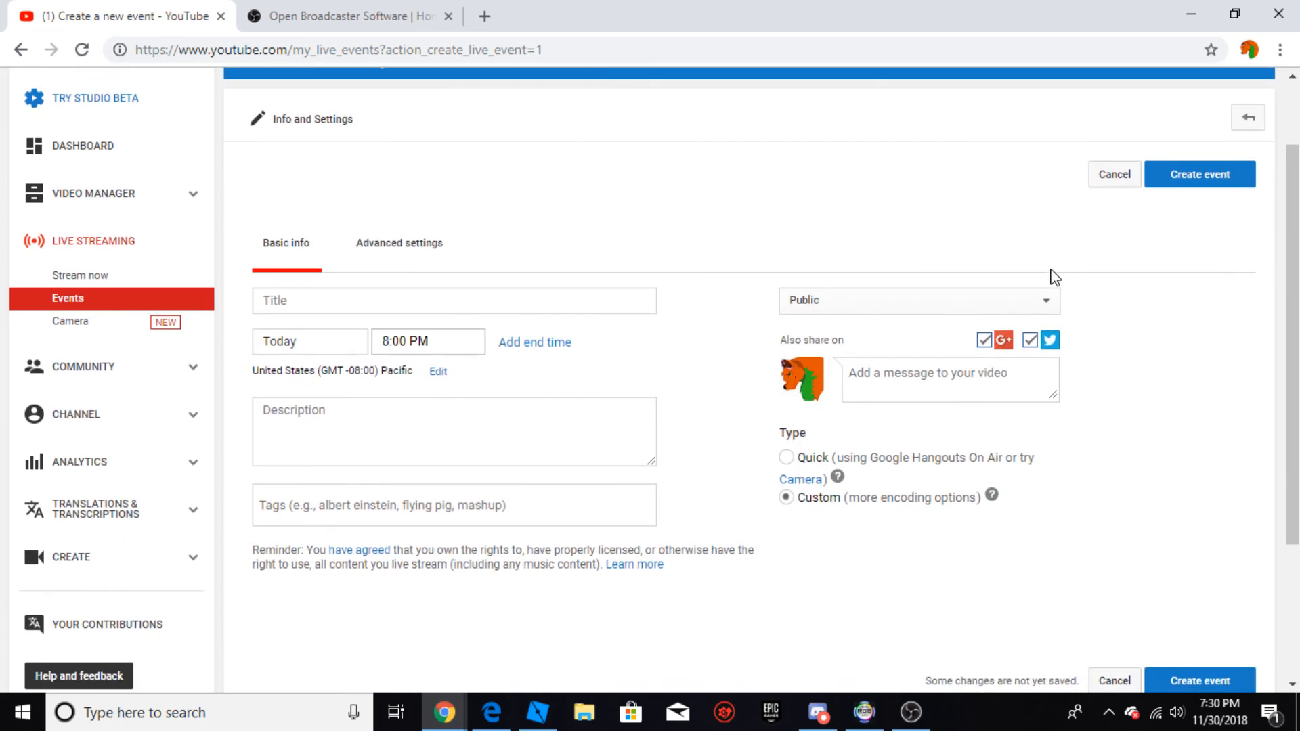
# Step: Set the event's privacy to Private, title it "aaaa" and create the event
pyautogui.click(831, 300)
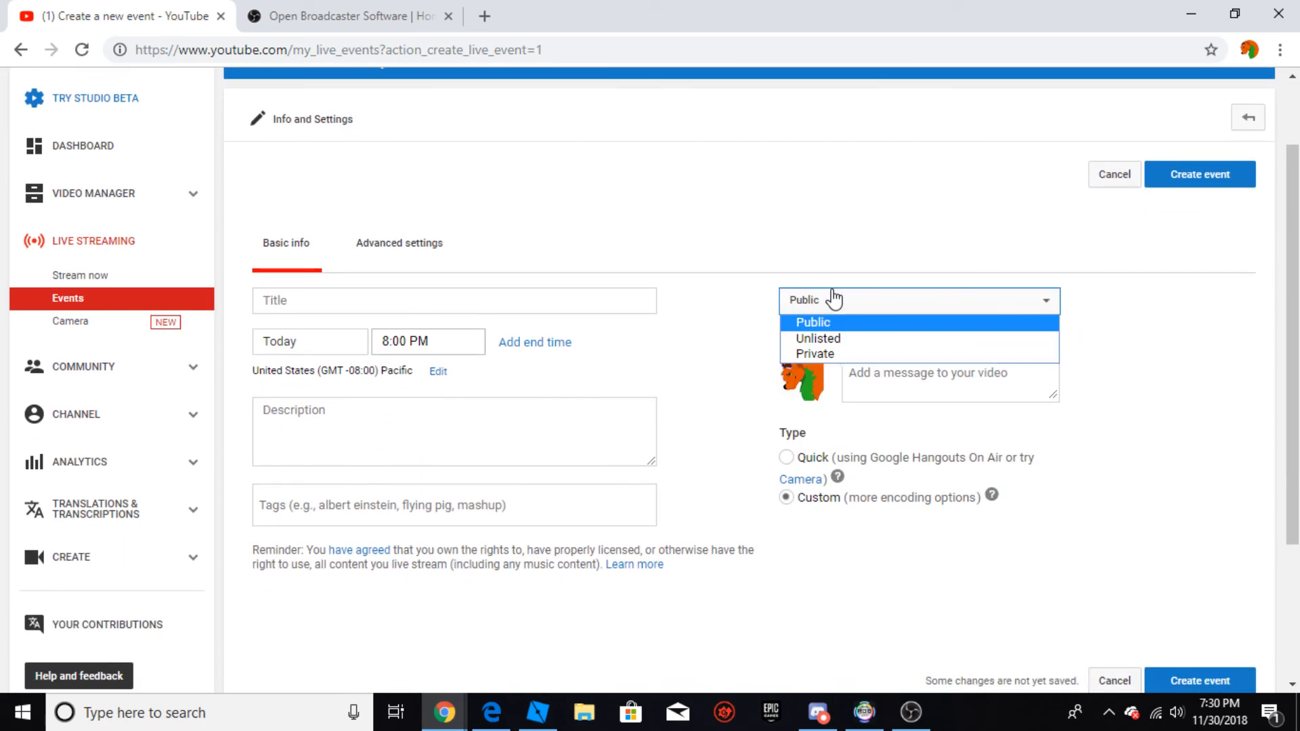
pyautogui.click(827, 353)
pyautogui.click(1193, 180)
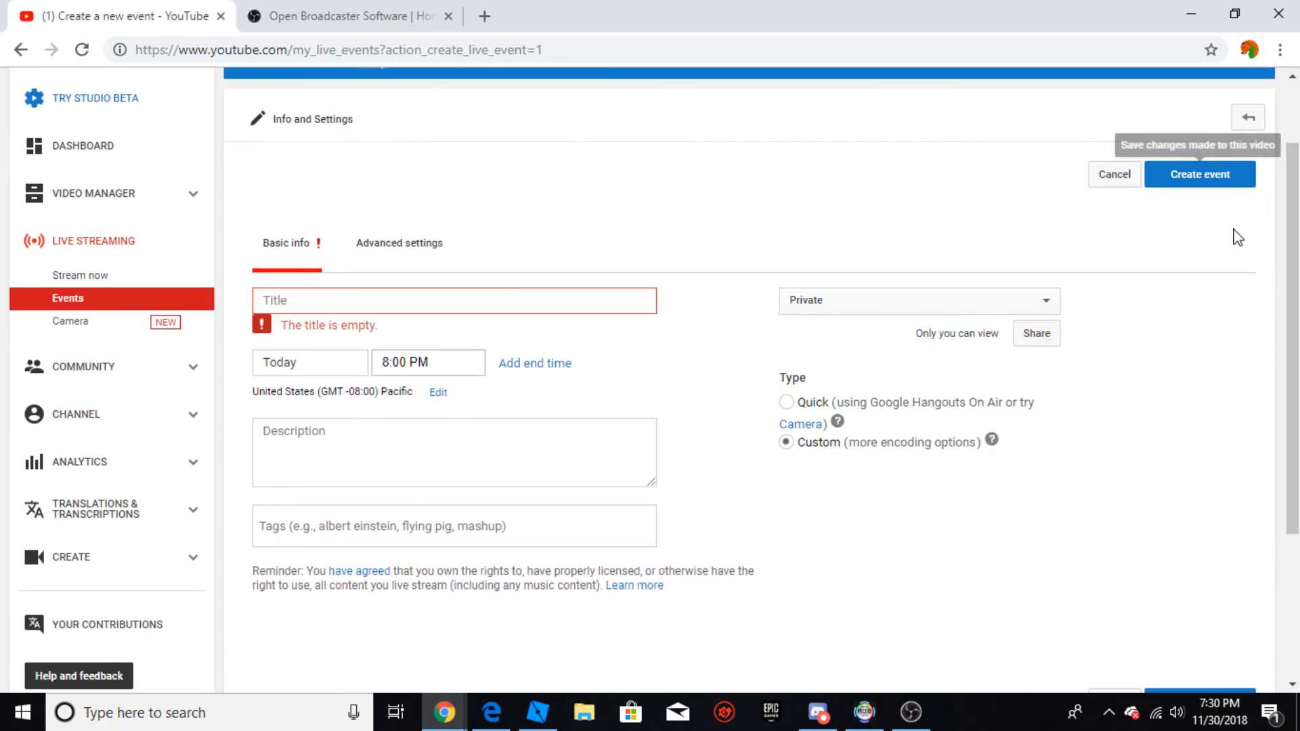
pyautogui.click(492, 312)
pyautogui.write('aaaa')
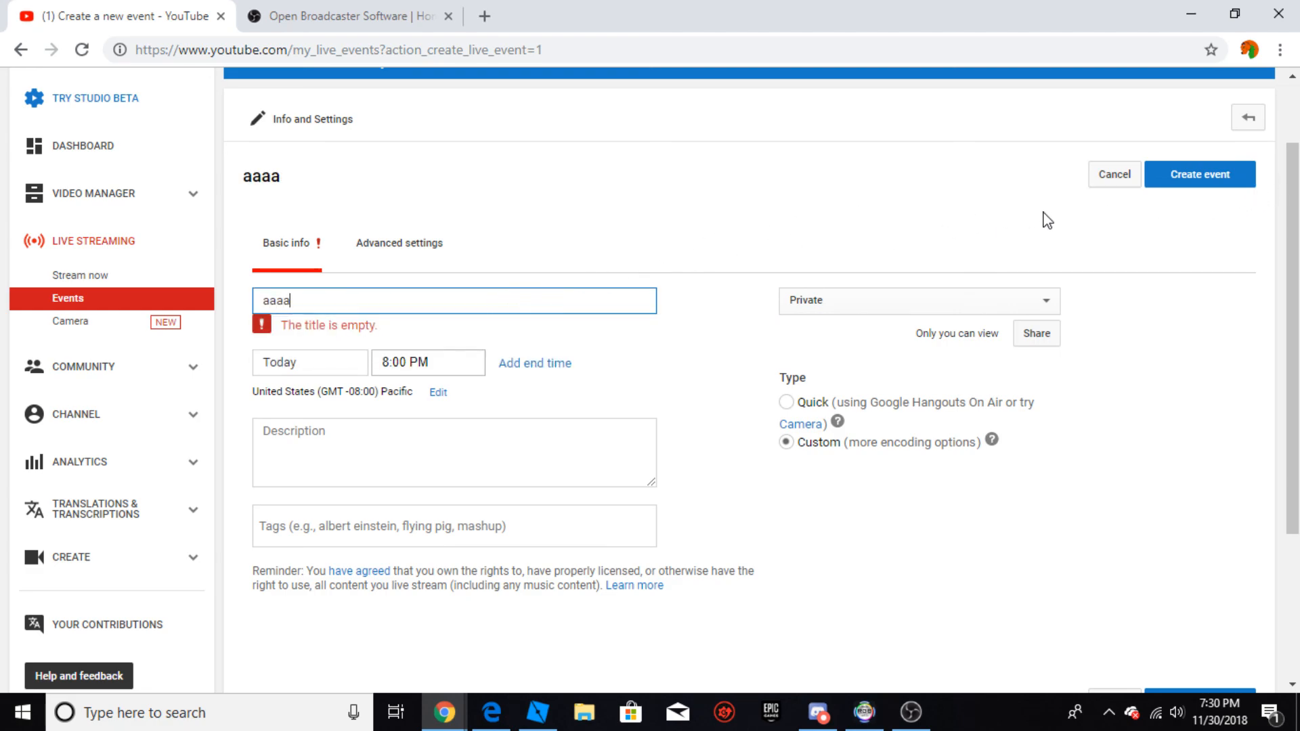
pyautogui.click(1234, 178)
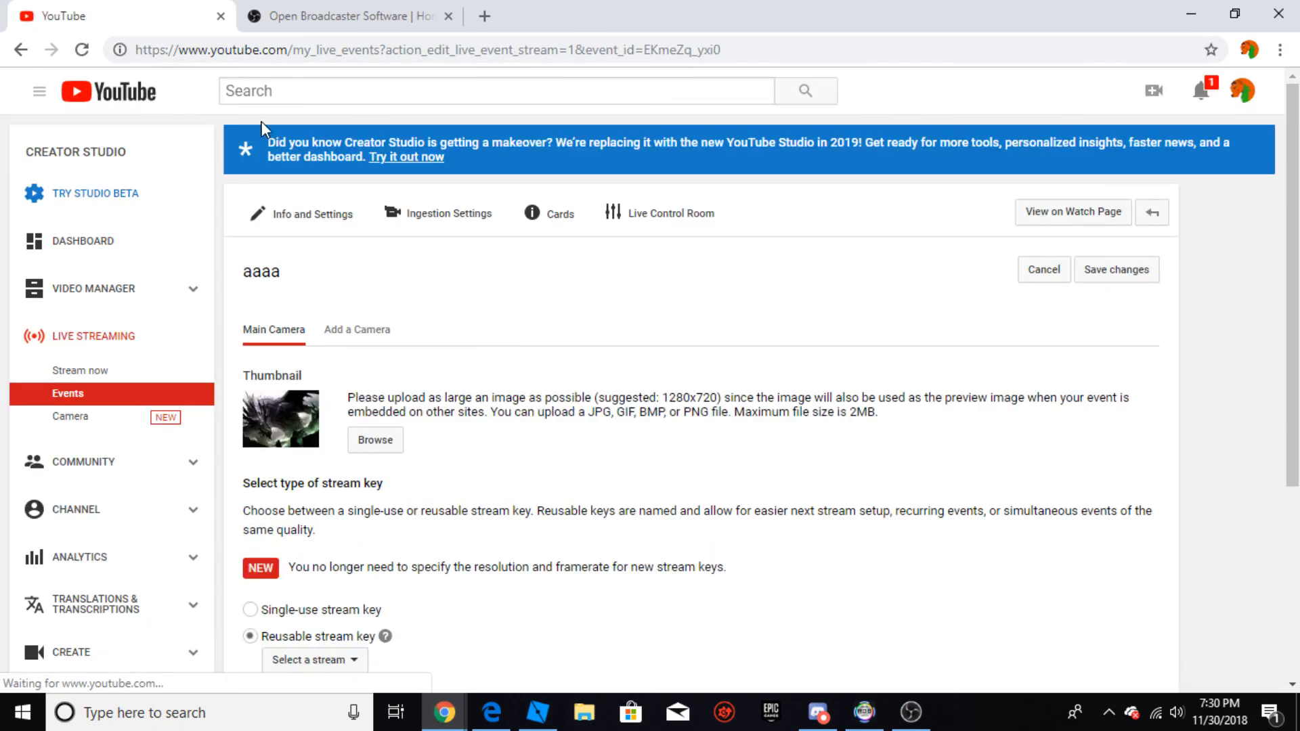
# Step: Choose a single-use stream key for the event with Other encoders as the encoder, and select the stream name text
pyautogui.scroll(-5, 526, 287)
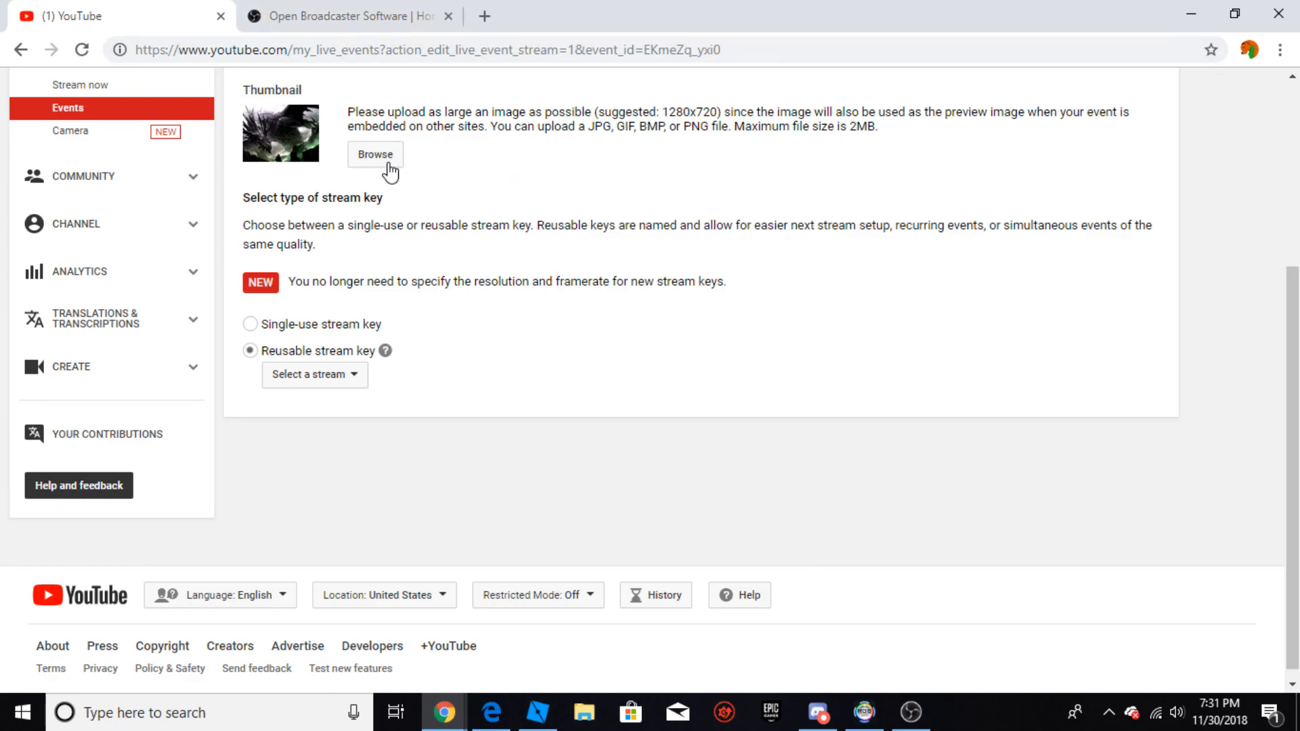
pyautogui.scroll(-1, 376, 277)
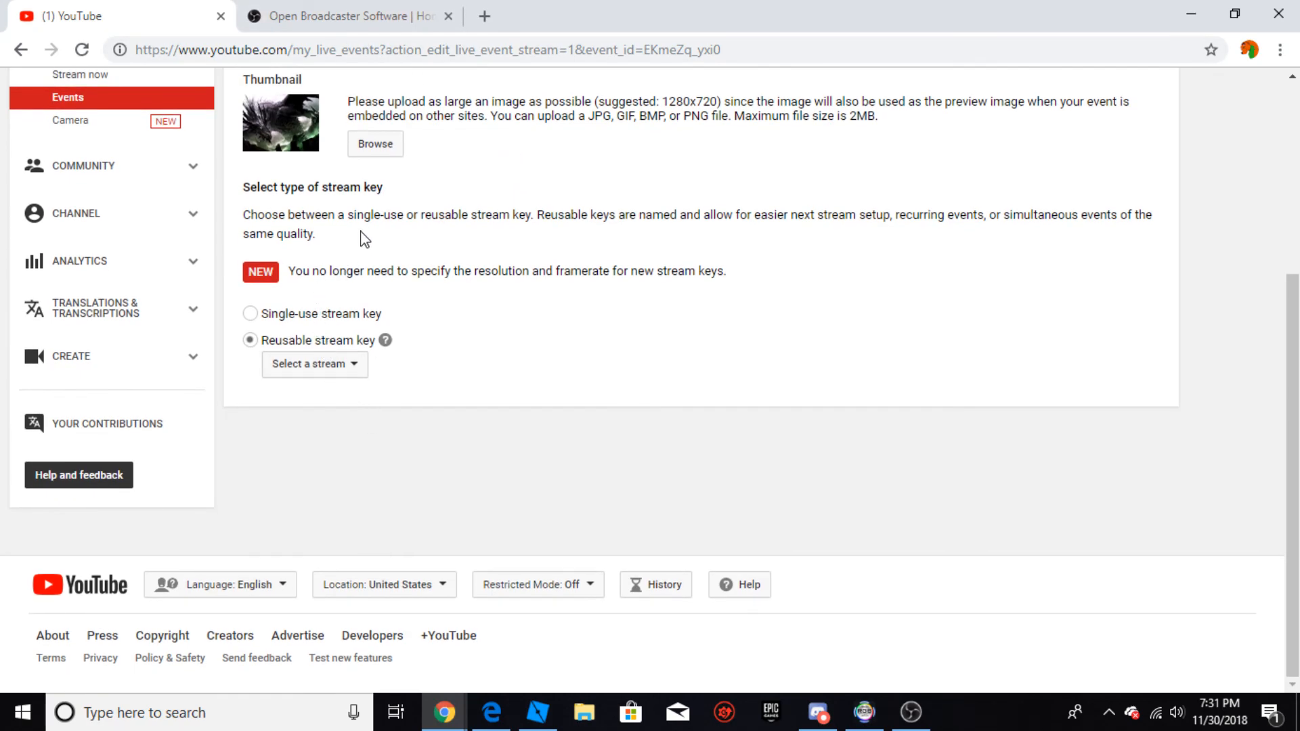
pyautogui.scroll(4, 364, 238)
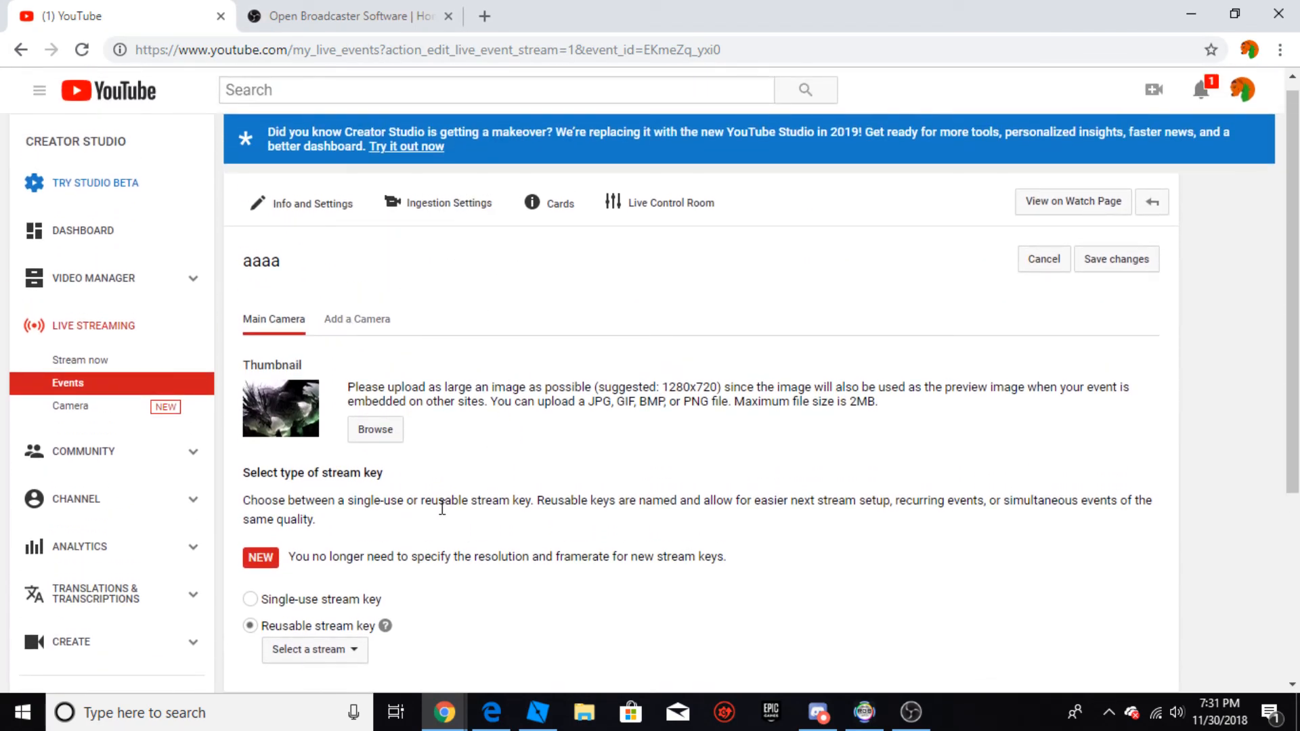
pyautogui.scroll(-2, 305, 487)
pyautogui.click(280, 509)
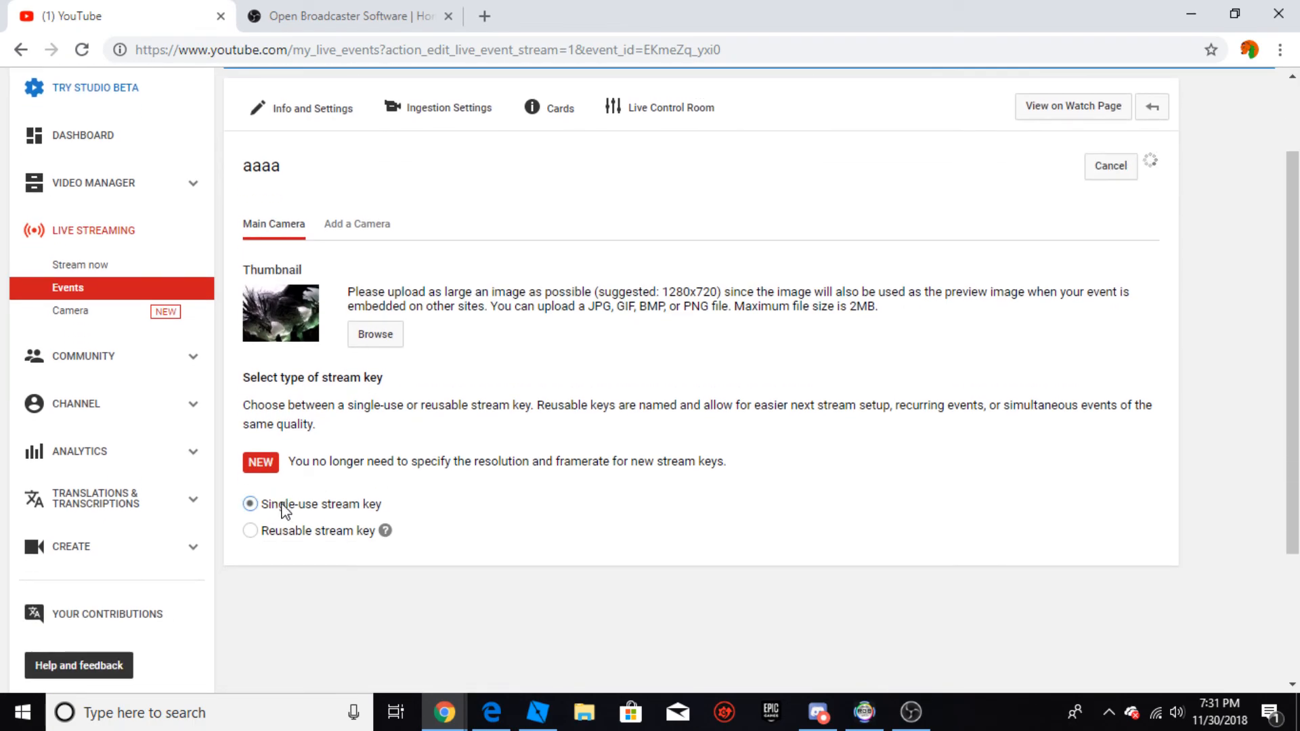
pyautogui.scroll(-5, 480, 395)
pyautogui.click(456, 428)
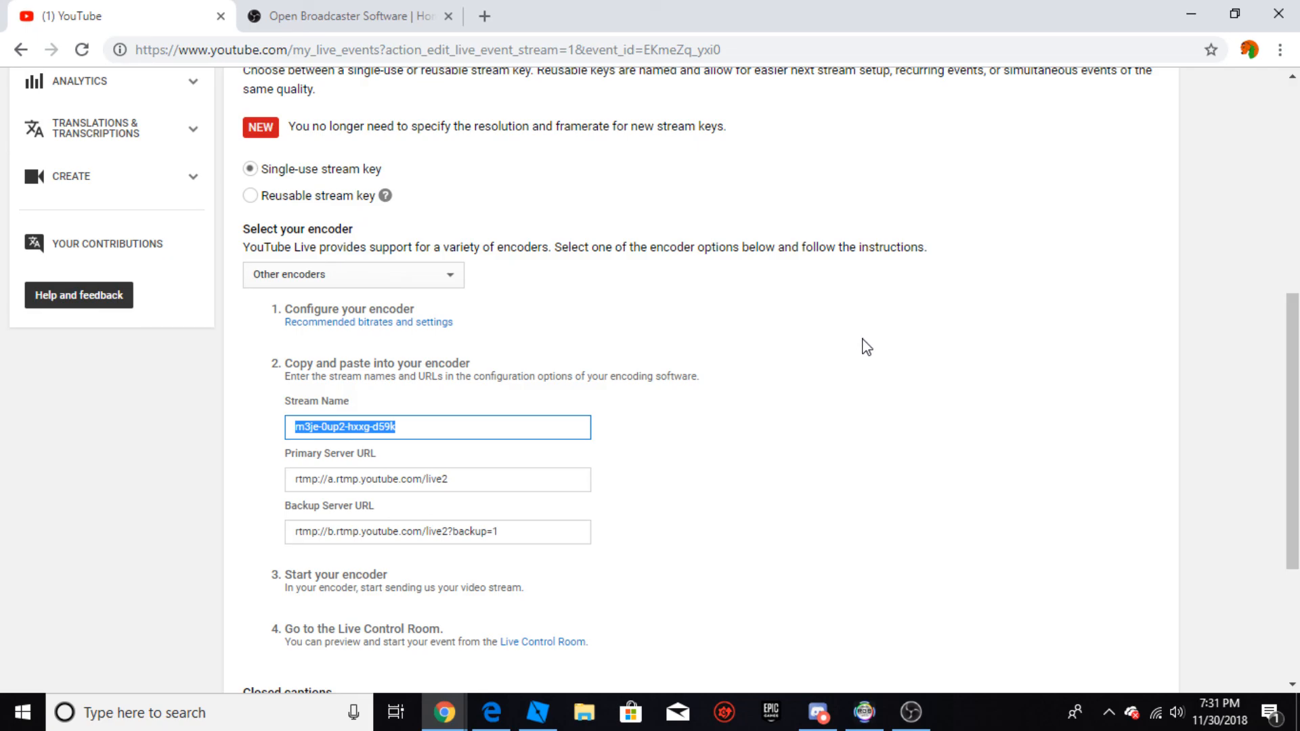
# Step: Bring up the OBS Studio window, and return to the event's ingestion settings in Chrome
pyautogui.click(910, 712)
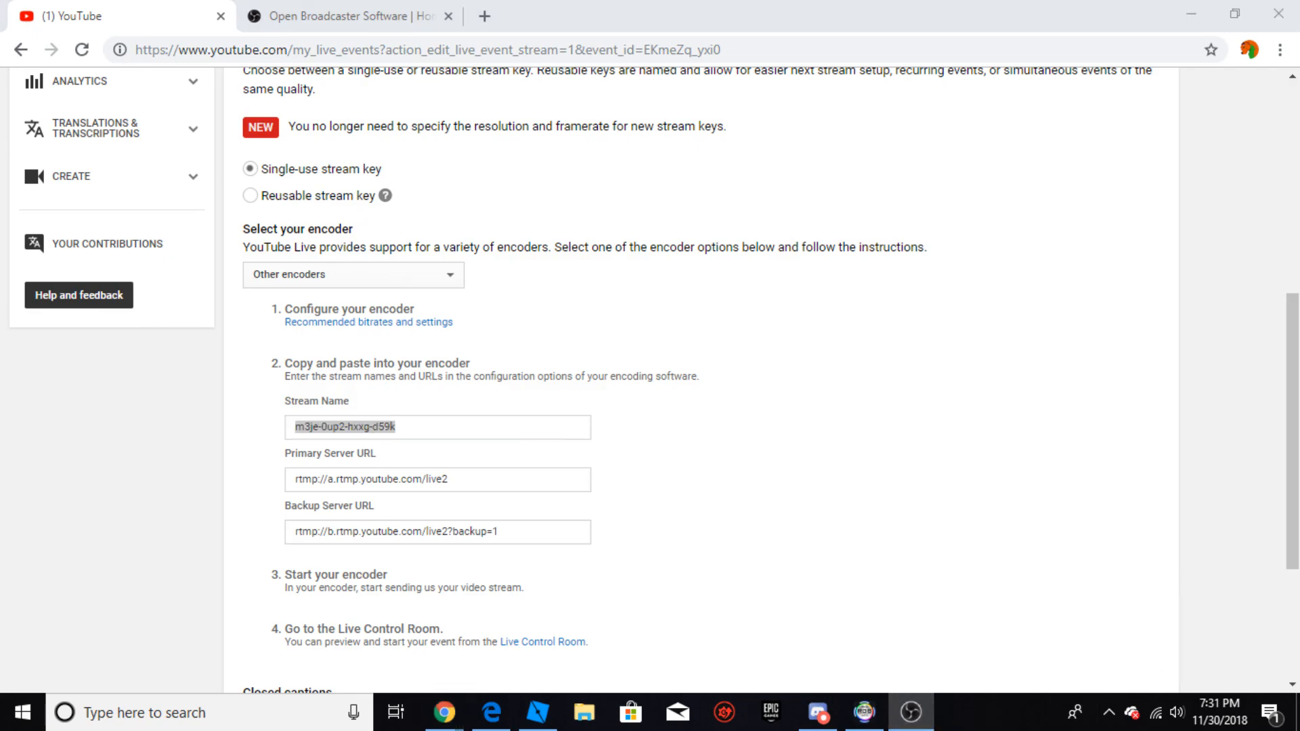
pyautogui.moveTo(1054, 352); pyautogui.dragTo(1299, 119)
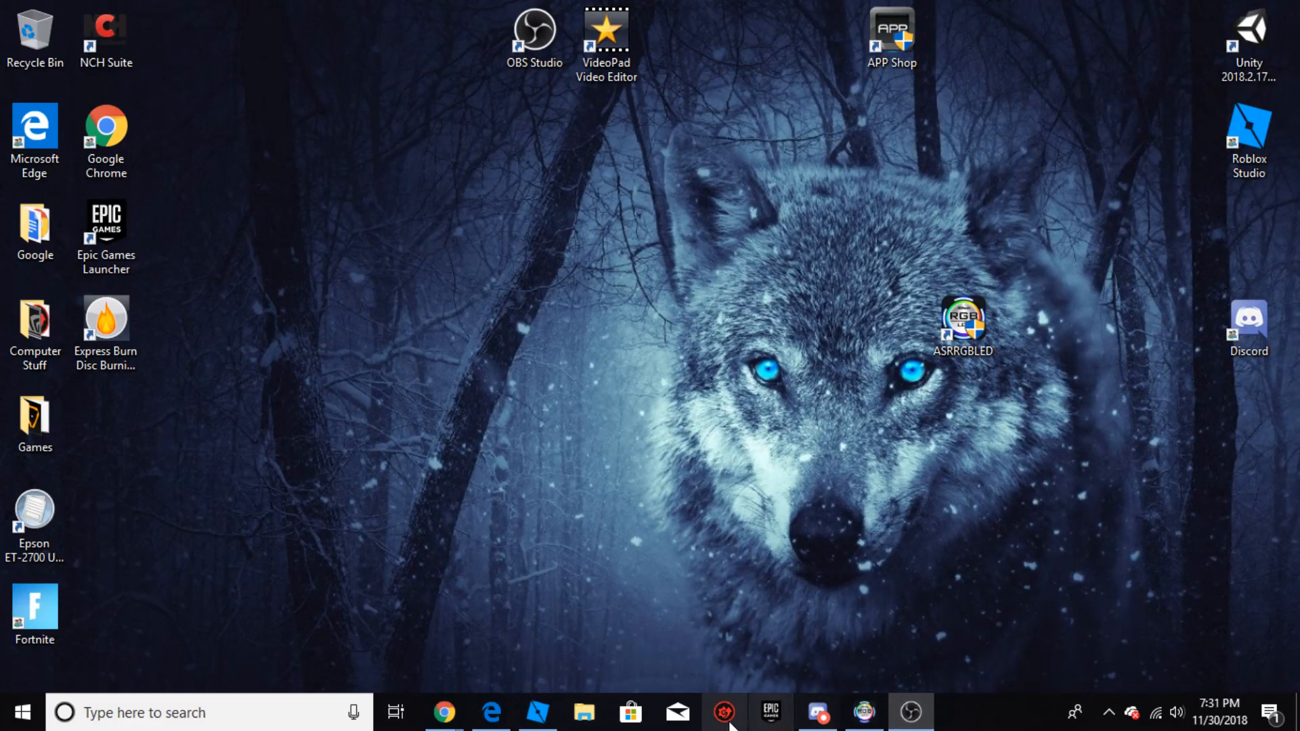
pyautogui.click(498, 720)
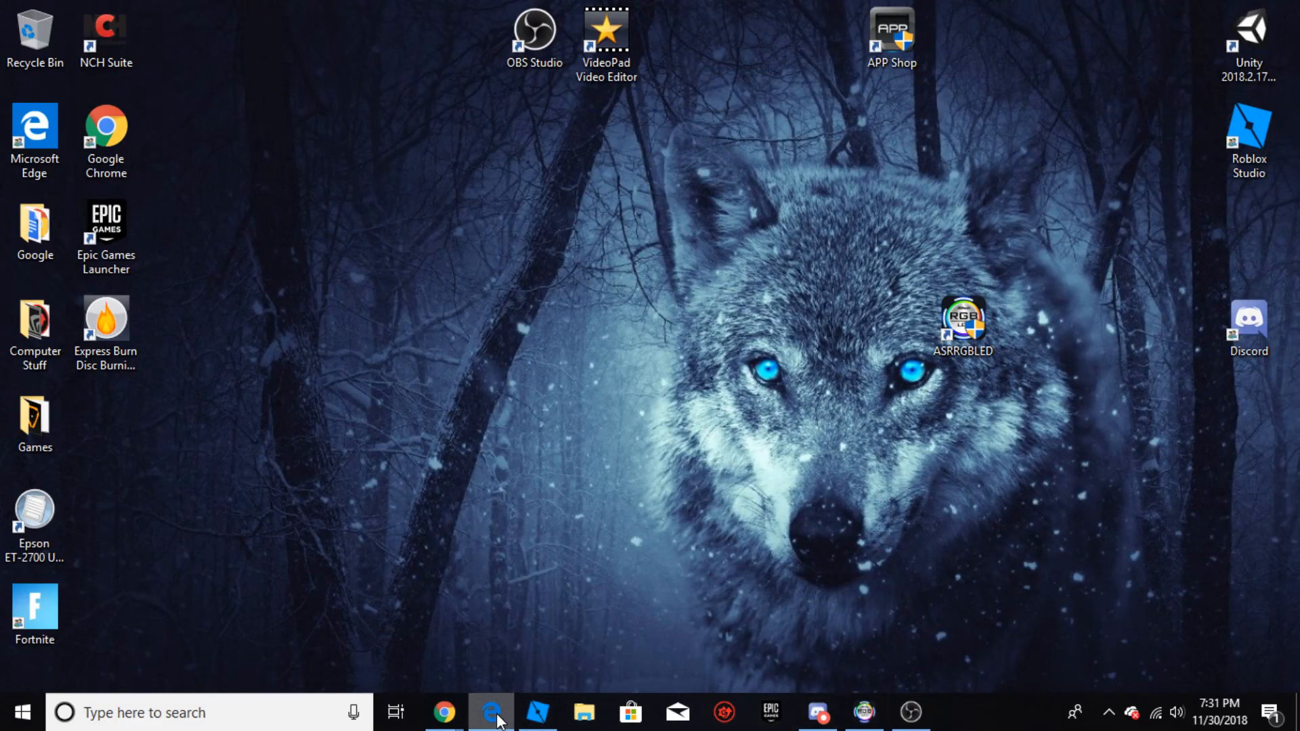
pyautogui.click(462, 717)
pyautogui.click(519, 643)
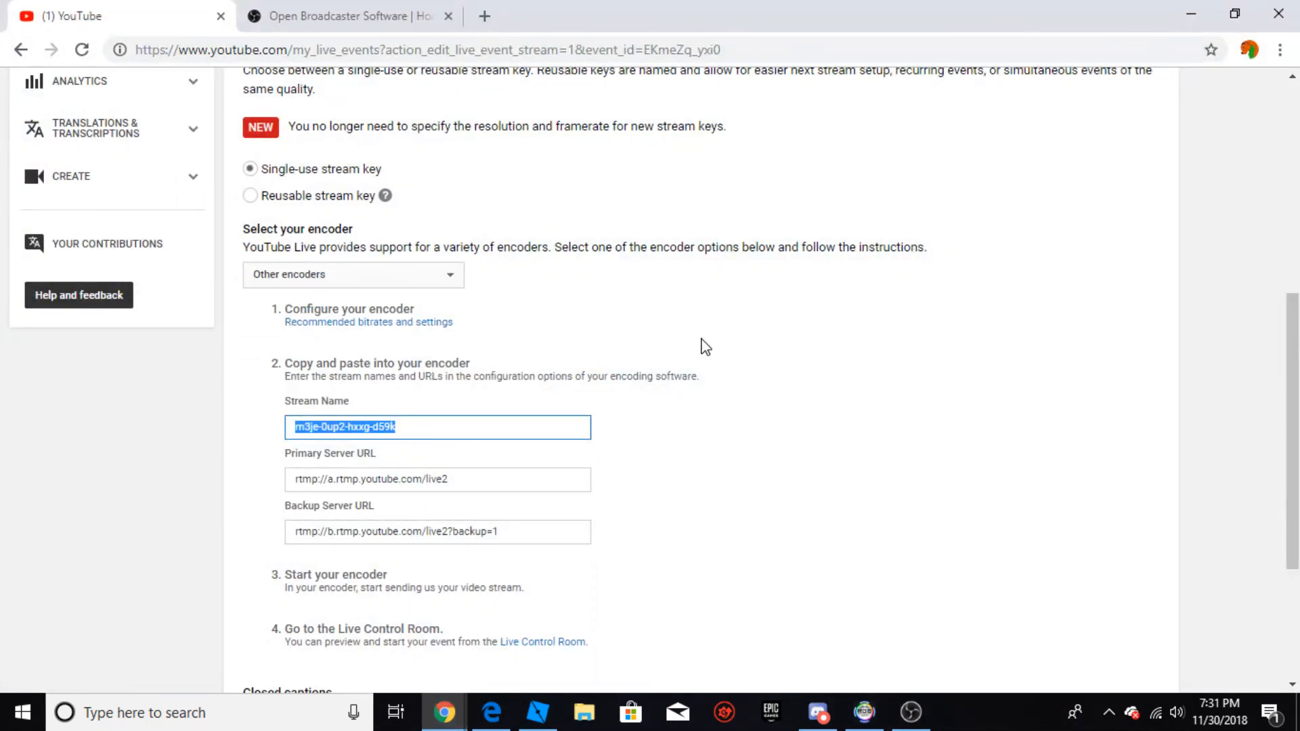
# Step: Open the Live Control Room of the "aaaa" event and examine its stream status and preview area
pyautogui.click(950, 342)
pyautogui.scroll(6, 676, 264)
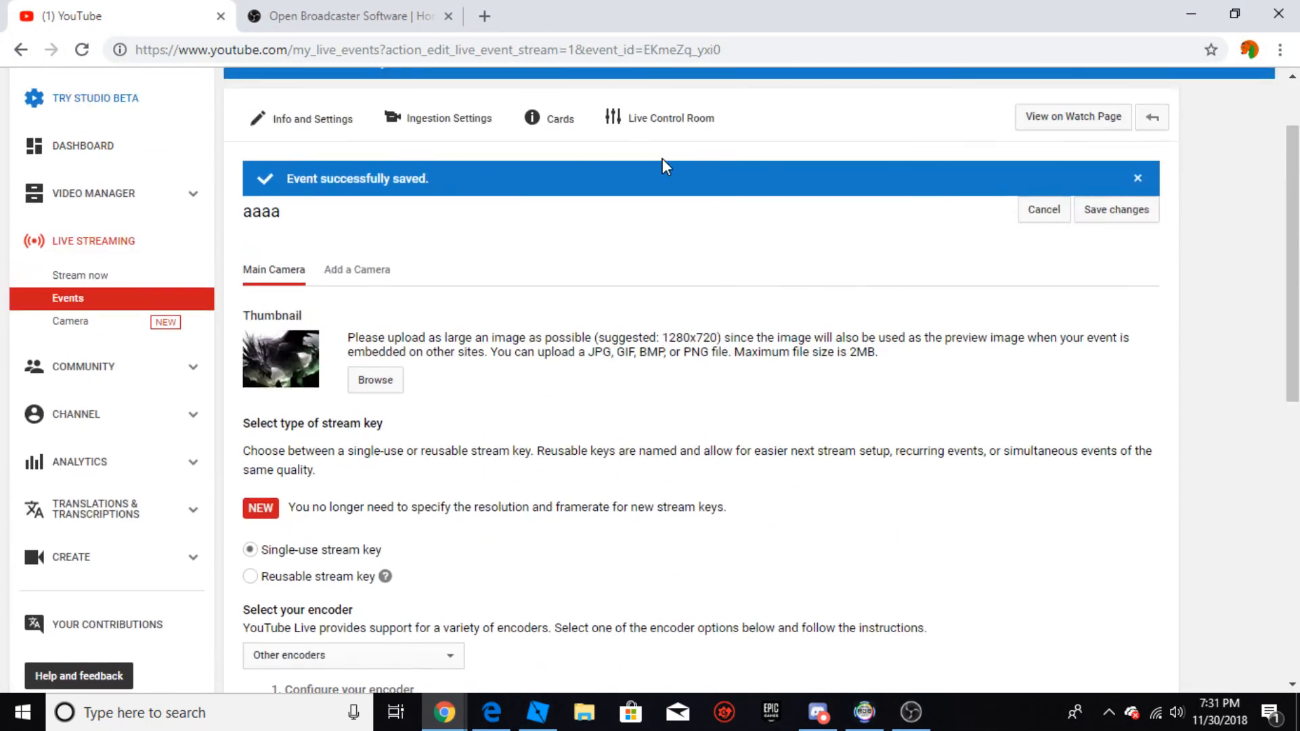
pyautogui.click(660, 129)
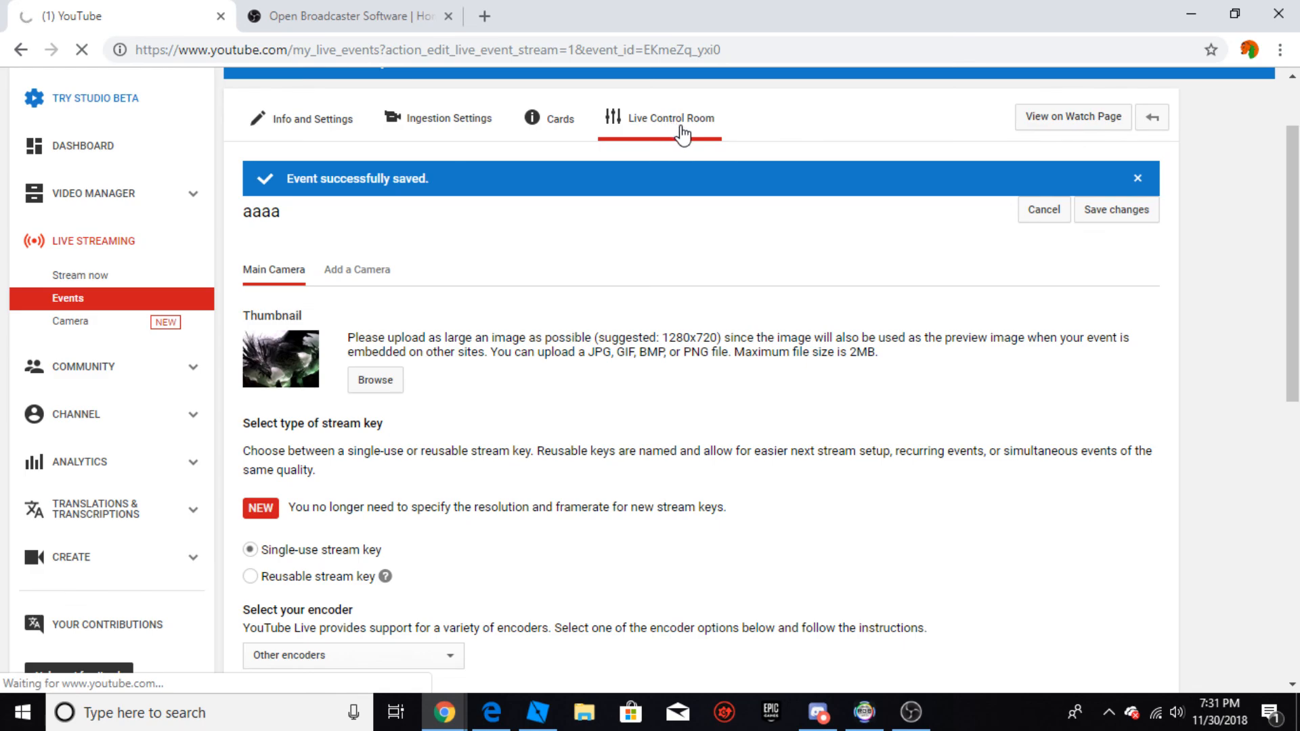
pyautogui.scroll(-4, 407, 426)
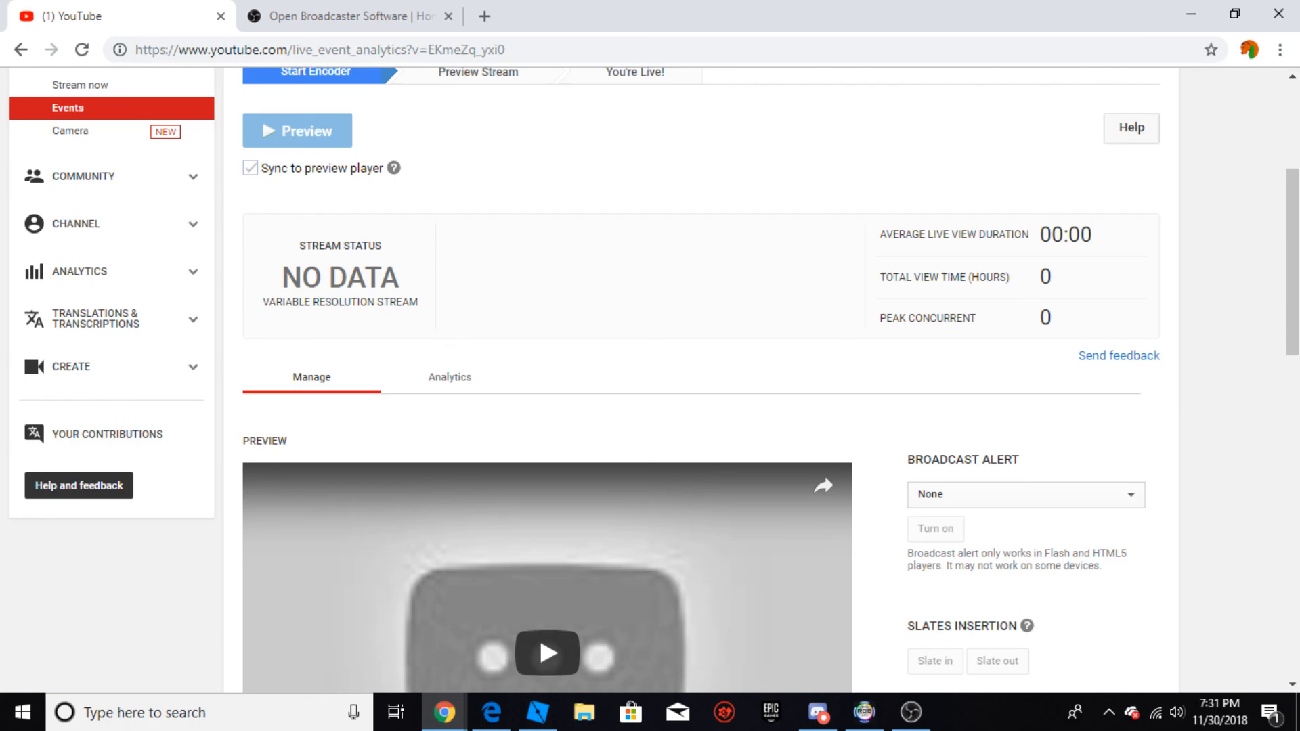
pyautogui.scroll(4, 650, 379)
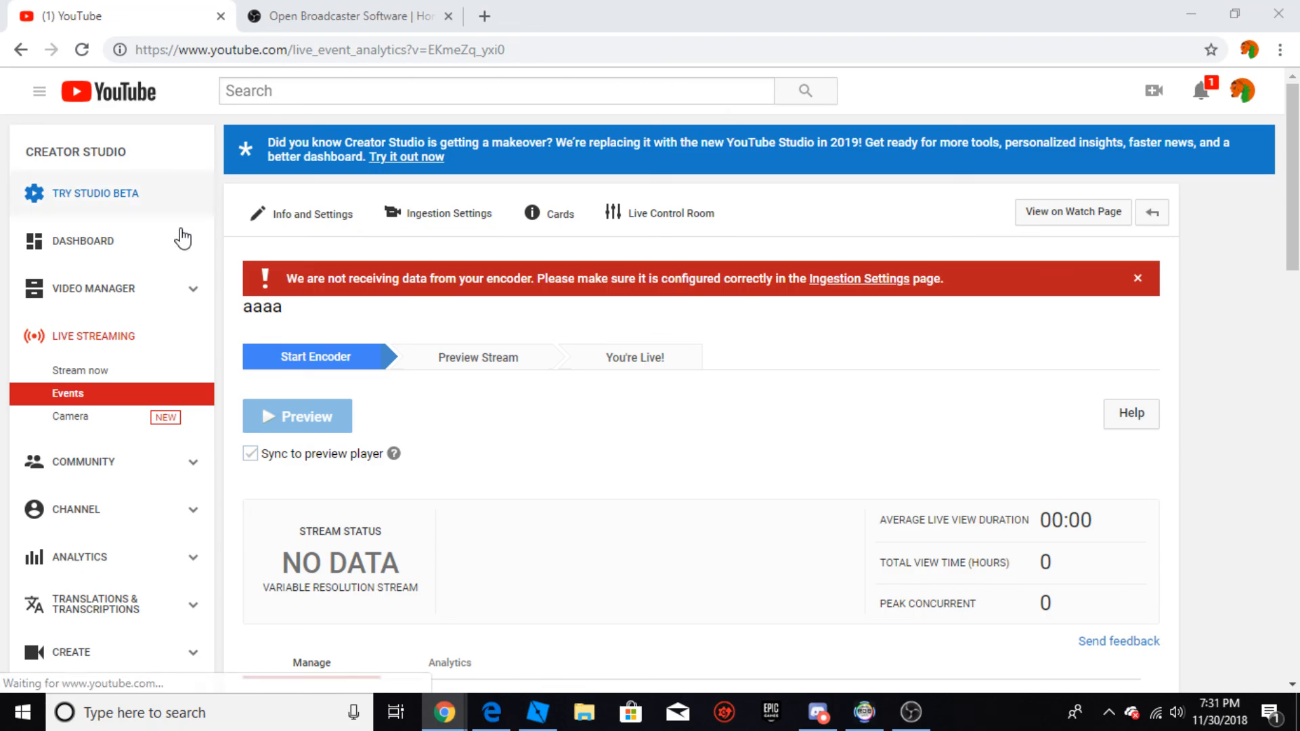
# Step: Open the "Roblox Game Edit" live stream from the events list, edit its video details and open its Live Control Room
pyautogui.click(90, 399)
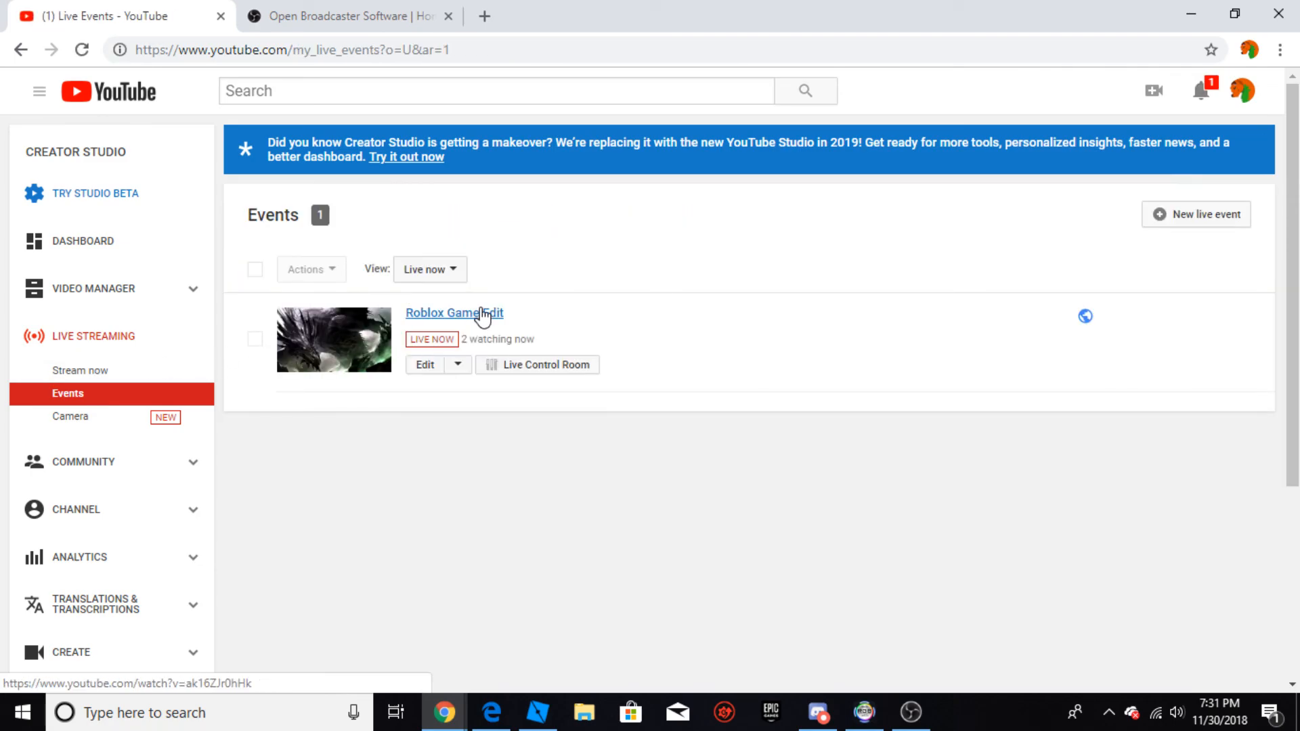
pyautogui.click(482, 314)
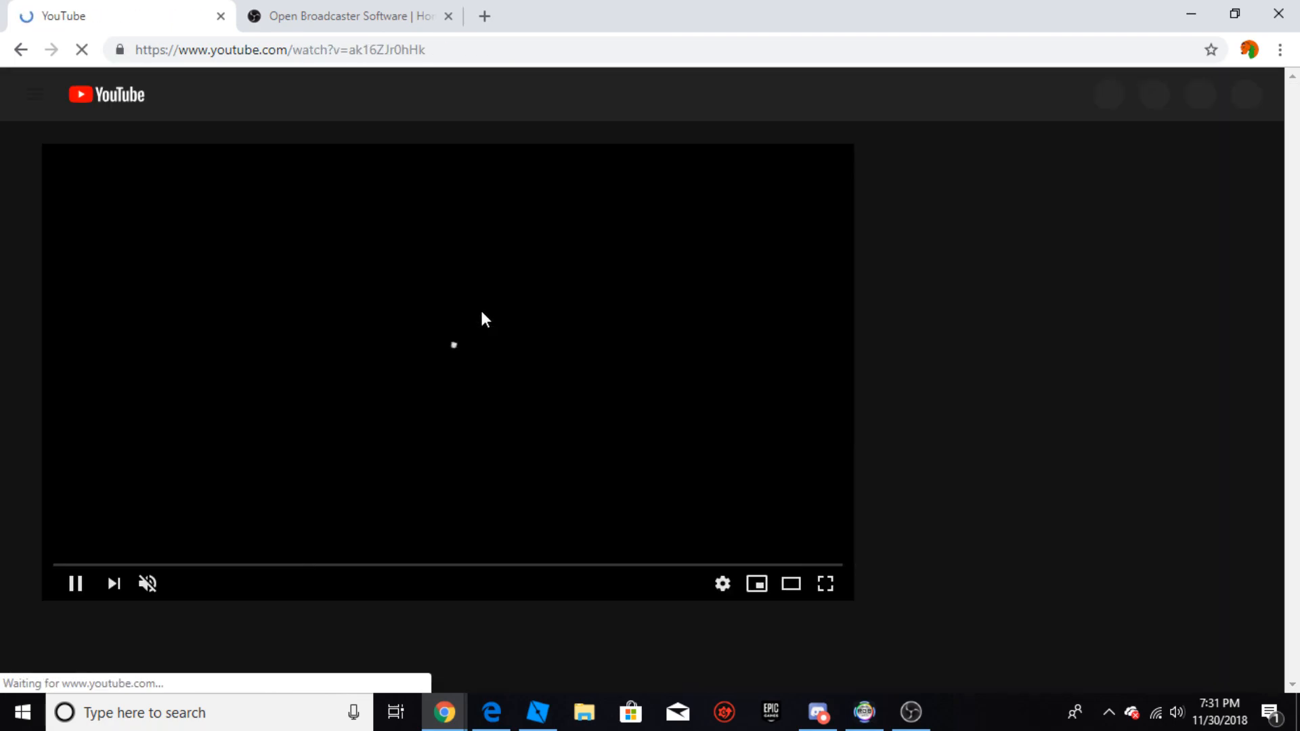
pyautogui.scroll(-4, 738, 602)
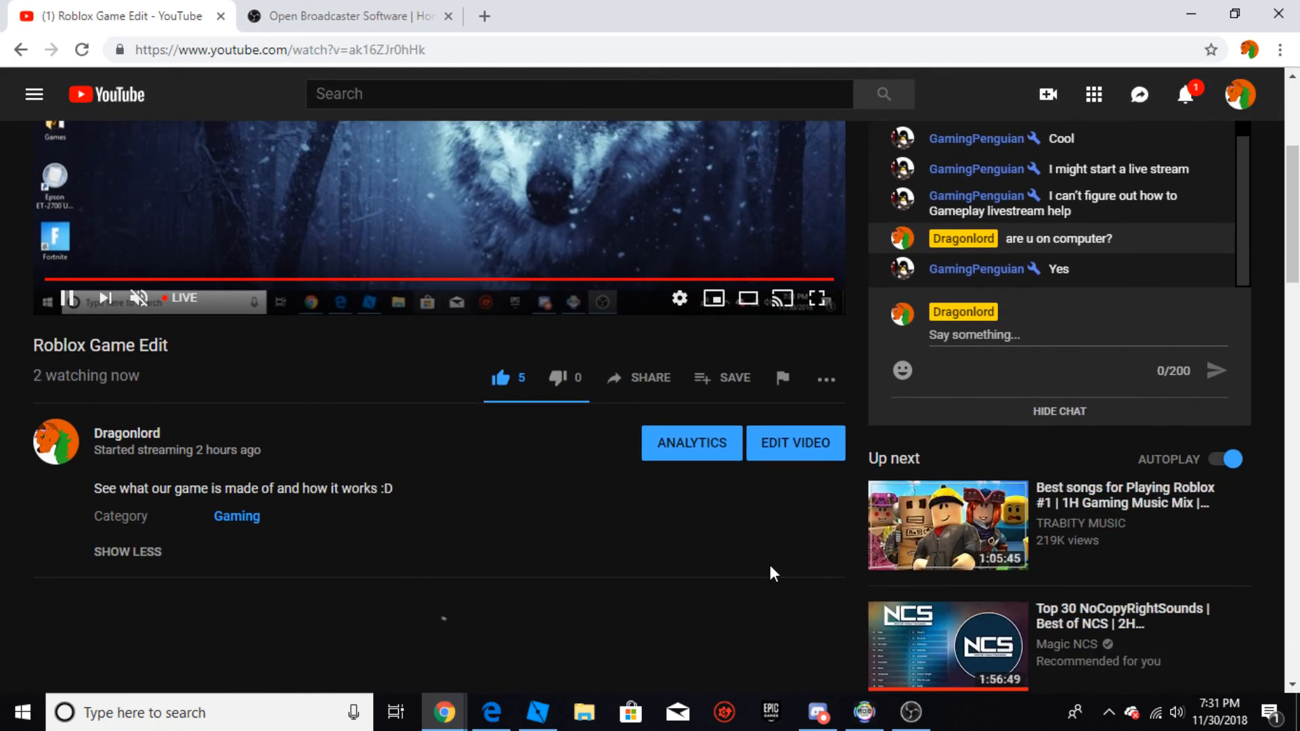
pyautogui.click(800, 454)
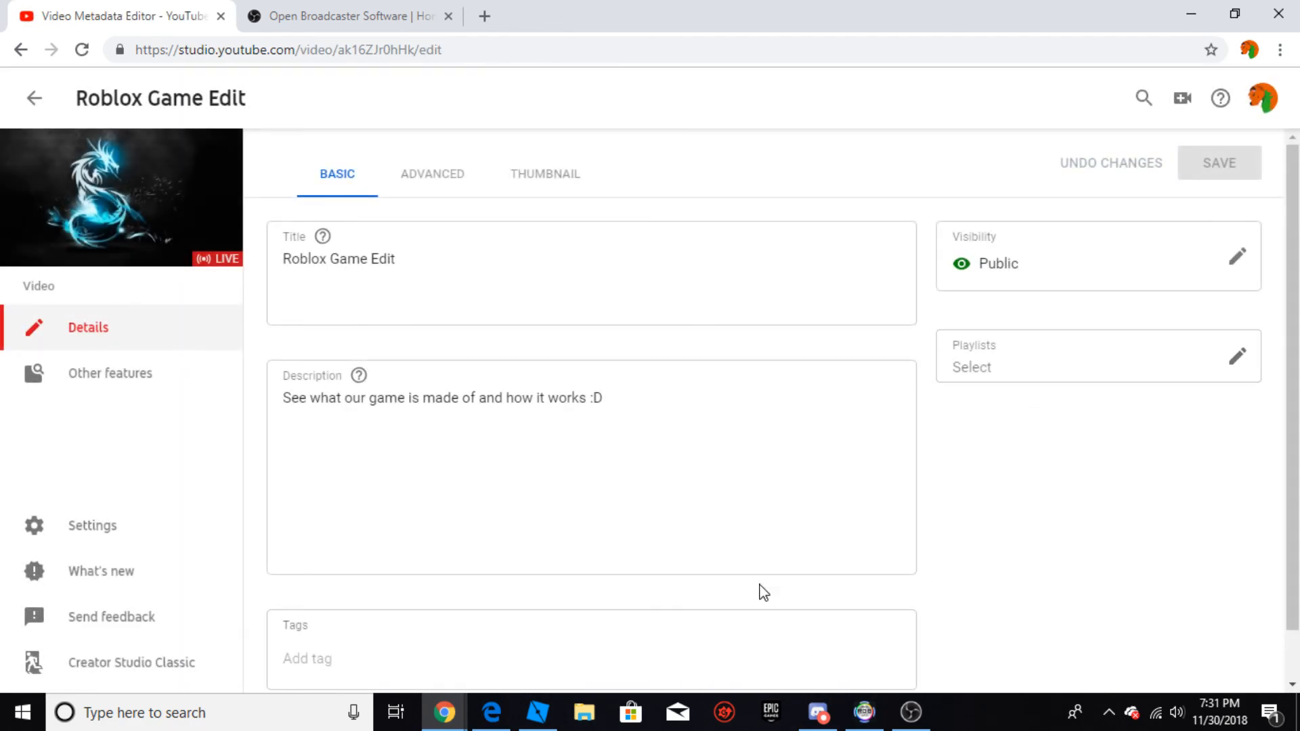
pyautogui.moveTo(119, 388)
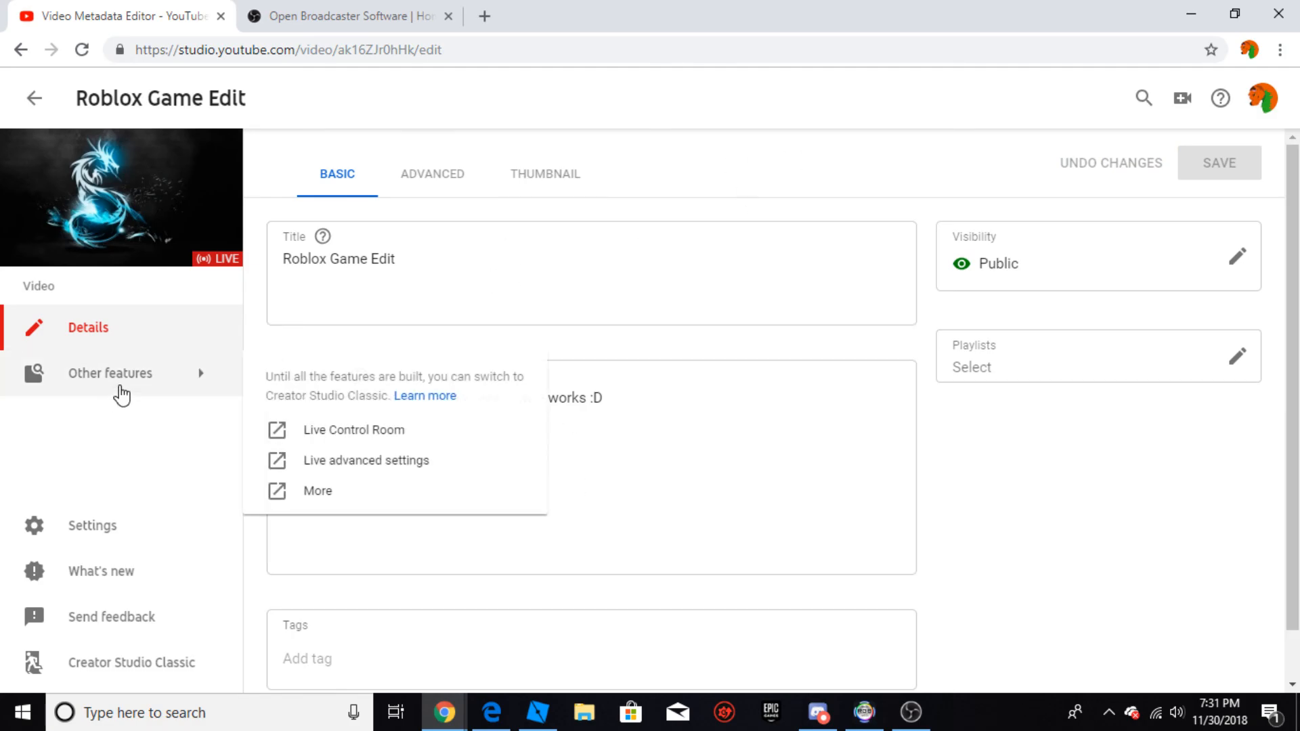
pyautogui.click(368, 429)
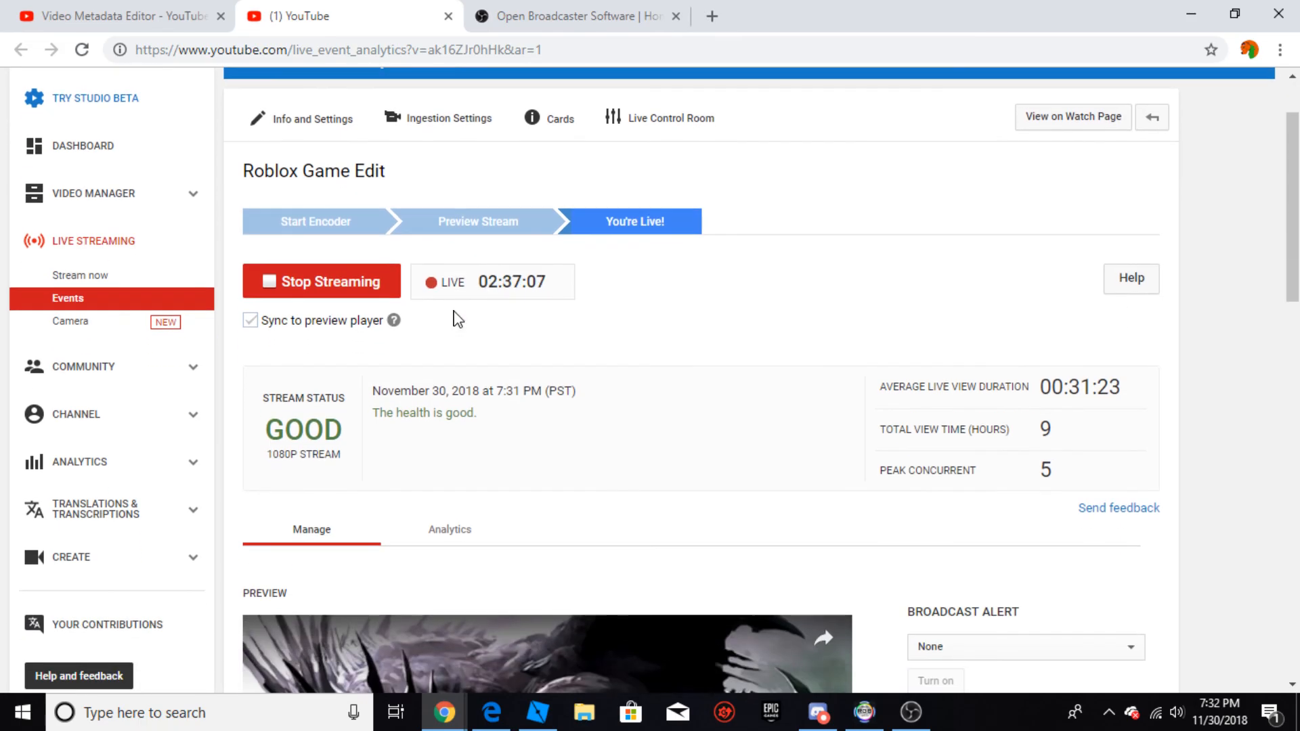
# Step: Examine the running stream's status, preview, public view and chat in the Live Control Room
pyautogui.scroll(-4, 464, 291)
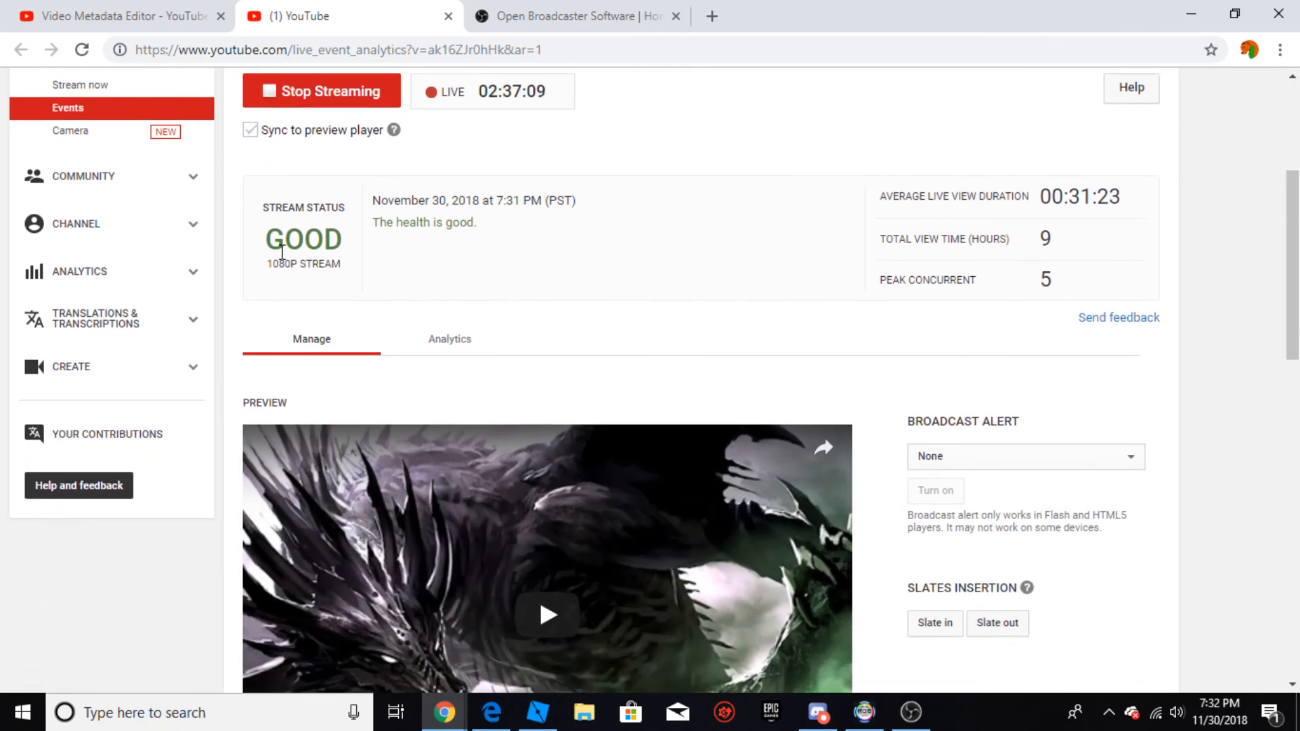
pyautogui.moveTo(272, 249); pyautogui.dragTo(404, 249)
pyautogui.click(437, 263)
pyautogui.scroll(-8, 440, 189)
pyautogui.scroll(-3, 460, 185)
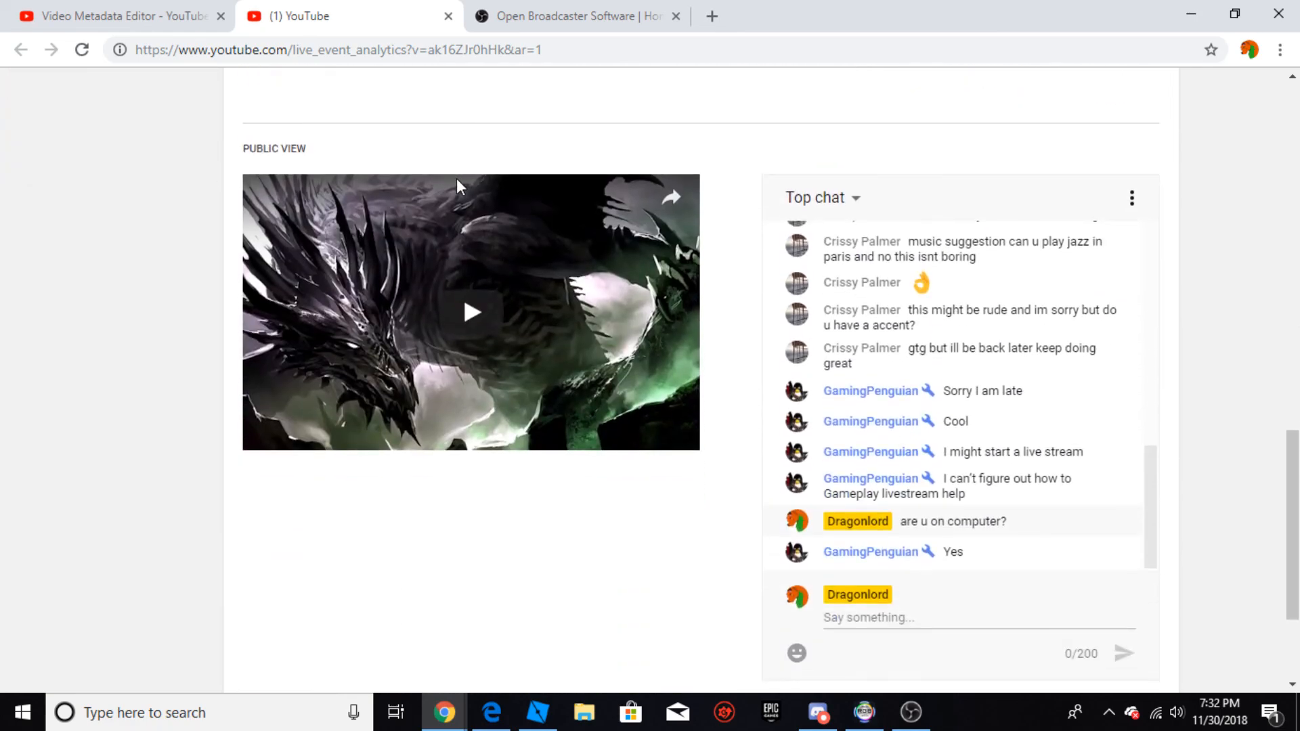
pyautogui.scroll(12, 415, 515)
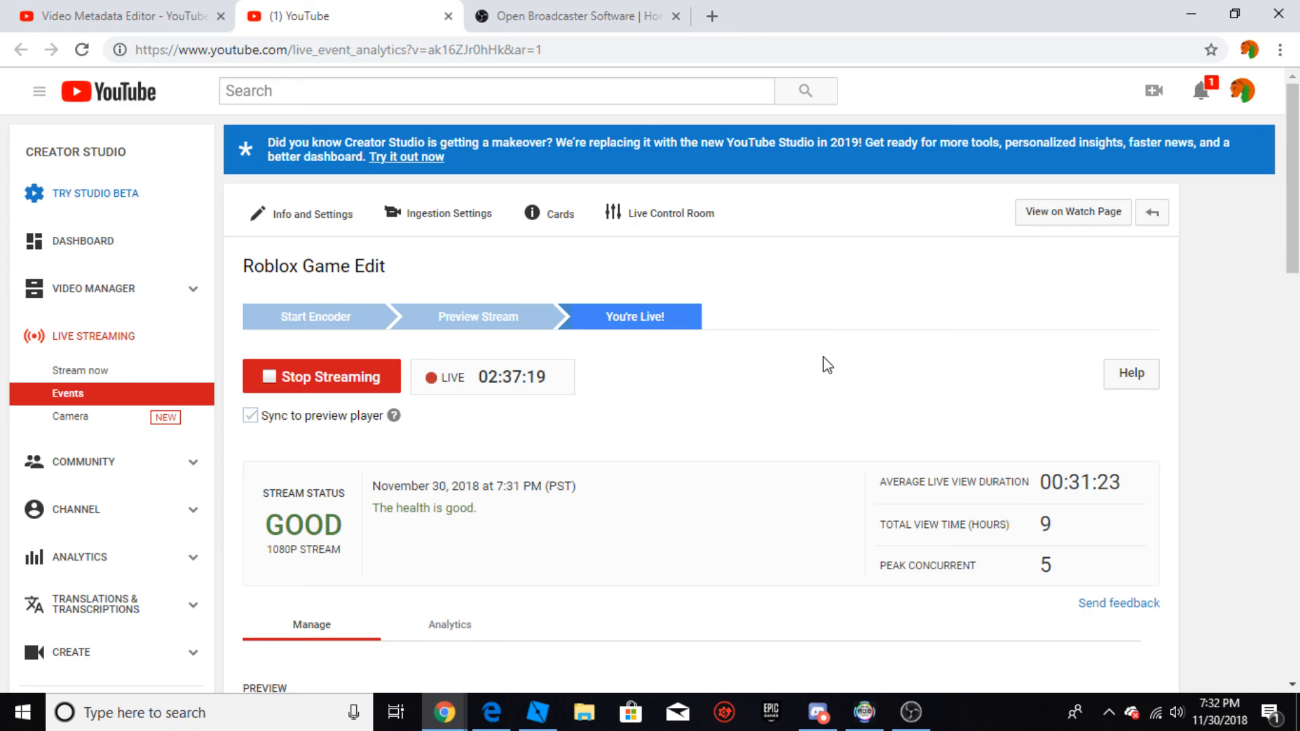
# Step: Switch to OBS Studio
pyautogui.click(911, 710)
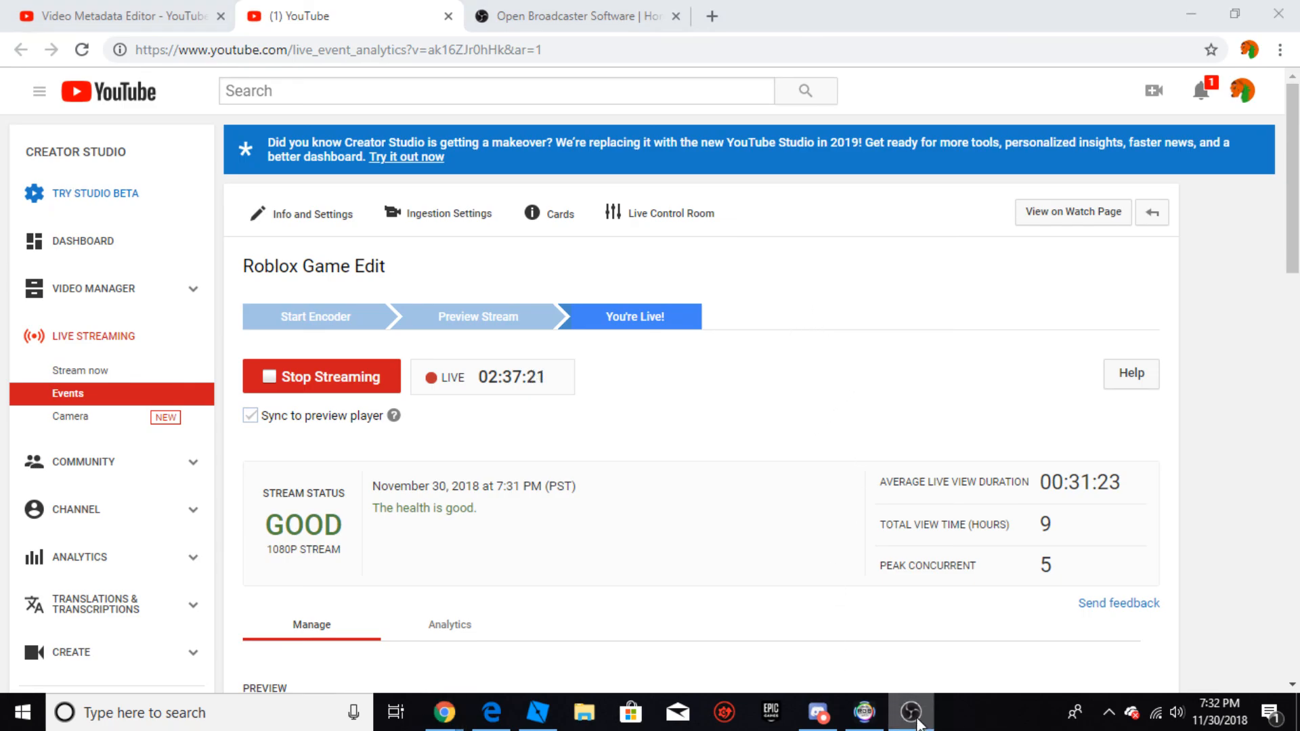